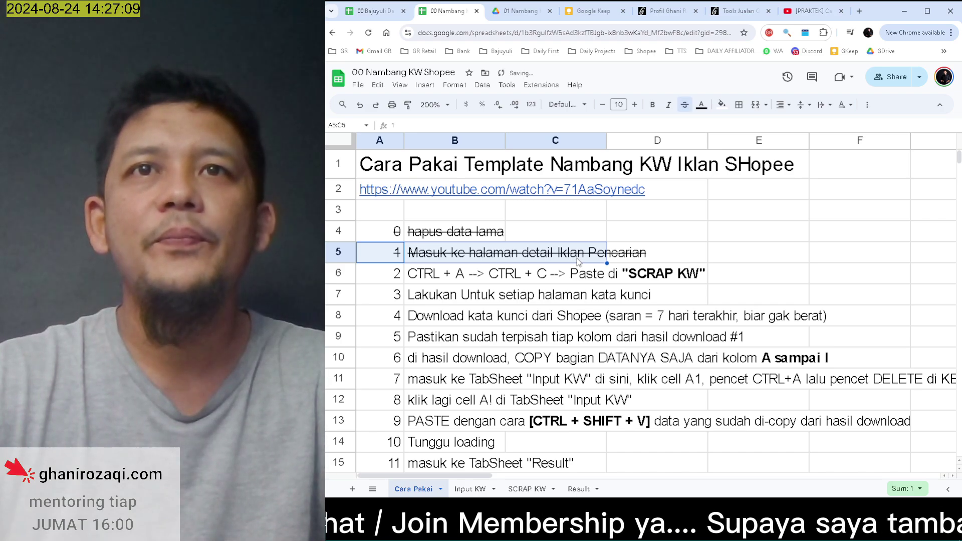
# Step: Switch to the Shopee Seller Centre ad detail page and show 50 keywords per page in the Cari table
pyautogui.click(410, 278)
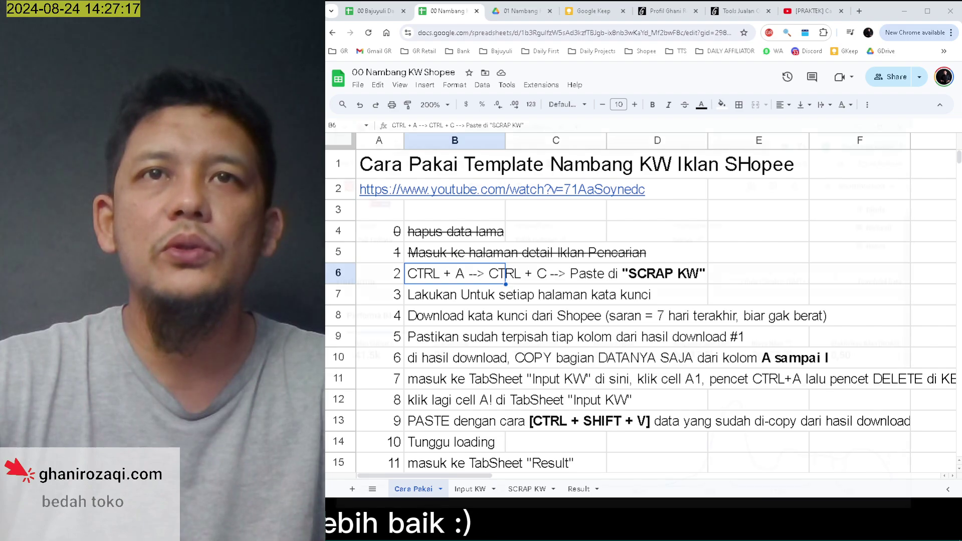
pyautogui.hotkey('alt', 'Tab')
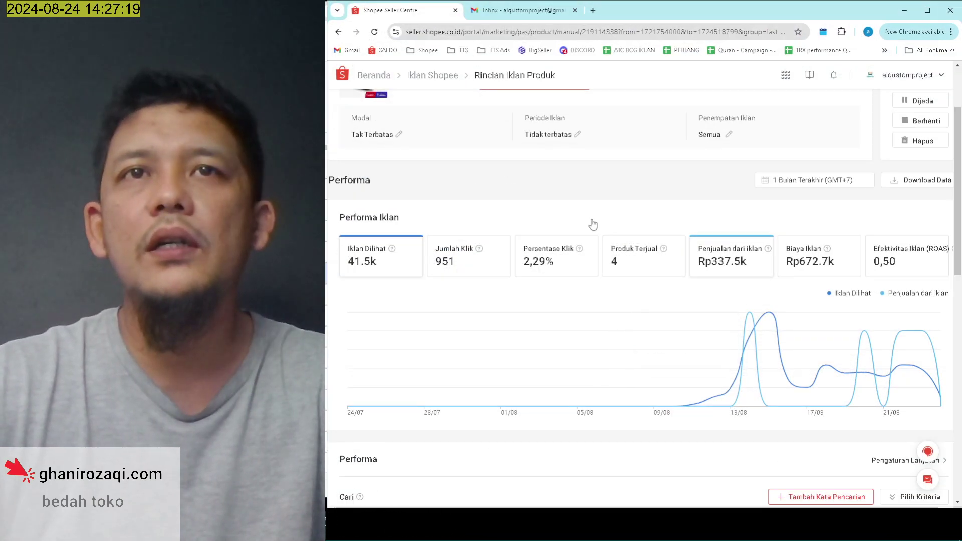
pyautogui.scroll(-6, 593, 223)
pyautogui.scroll(1, 678, 265)
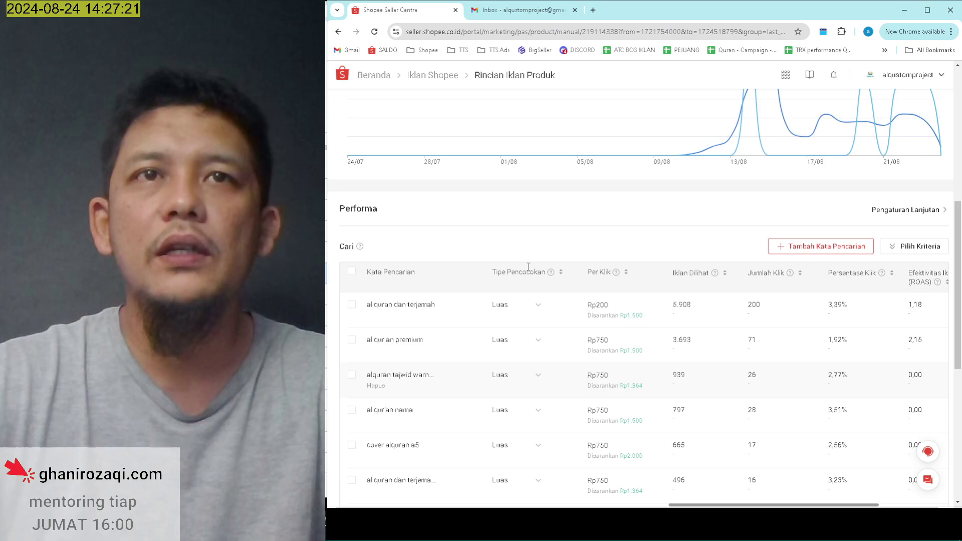
pyautogui.scroll(-4, 528, 266)
pyautogui.click(897, 463)
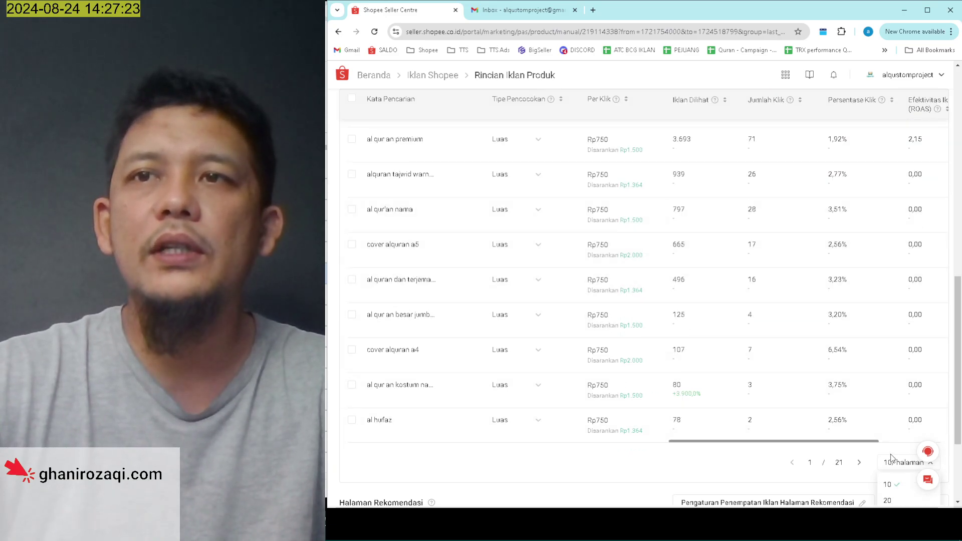
pyautogui.scroll(-3, 893, 487)
pyautogui.click(901, 386)
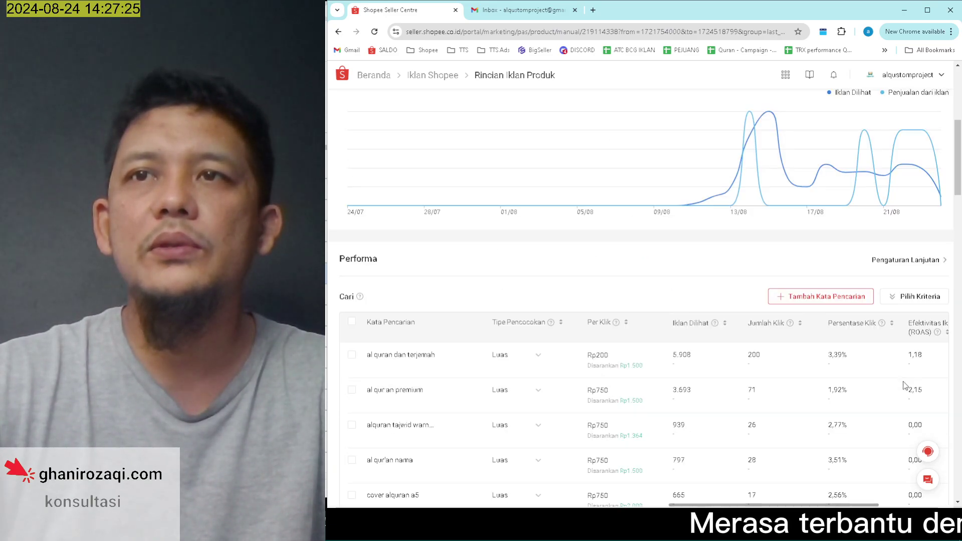
# Step: Copy the whole first page of ad keywords and select cell B1 in the SCRAP KW sheet of 00 Nambang KW Shopee
pyautogui.scroll(-2, 559, 251)
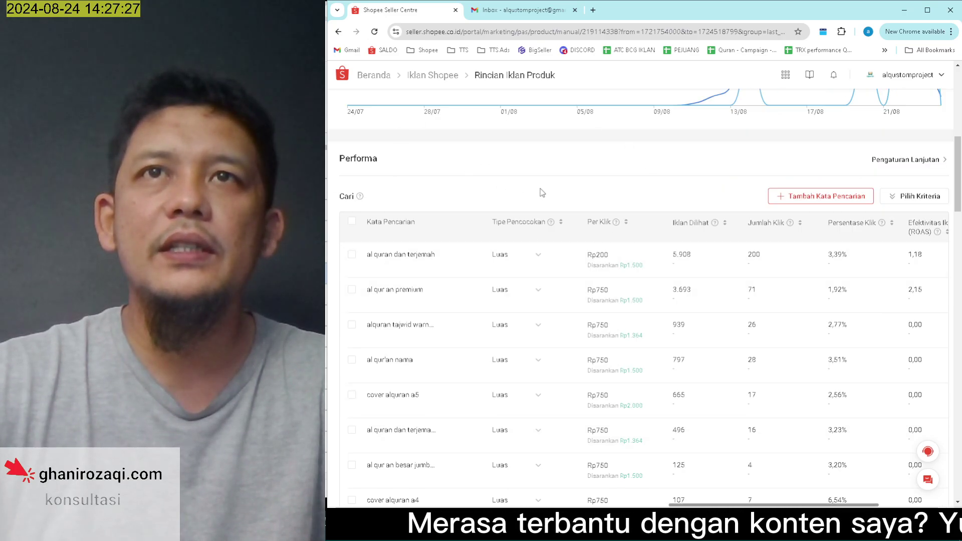
pyautogui.hotkey('ctrl', 'a')
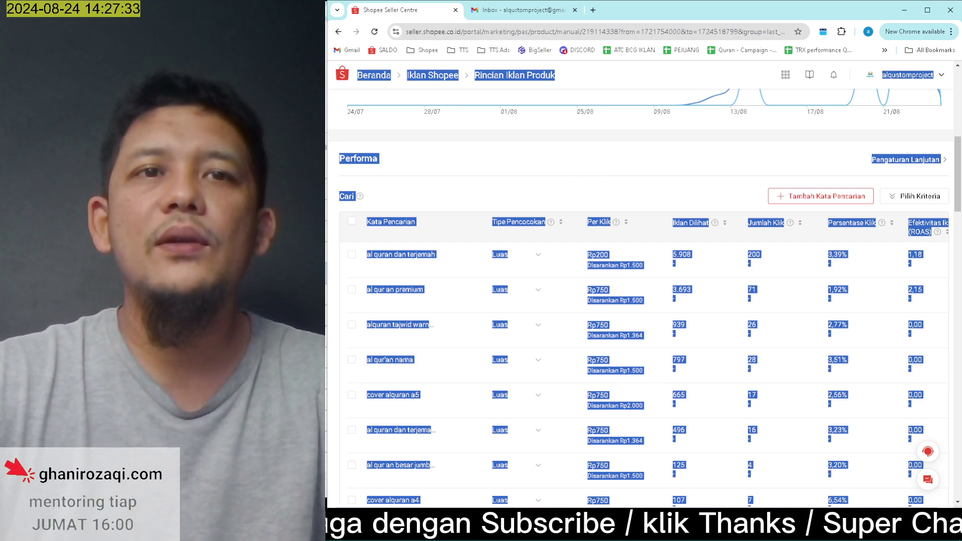
pyautogui.moveTo(316, 532)
pyautogui.click(315, 474)
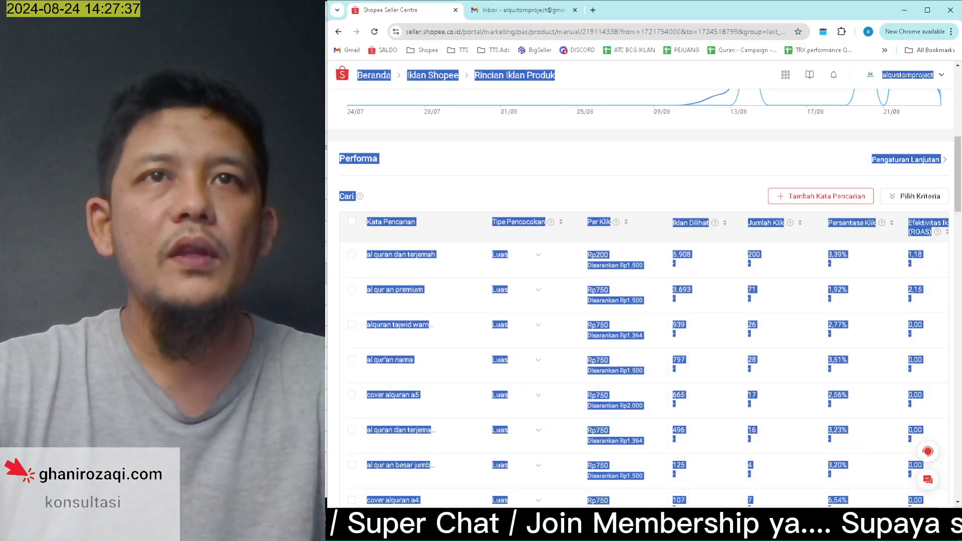
pyautogui.click(316, 532)
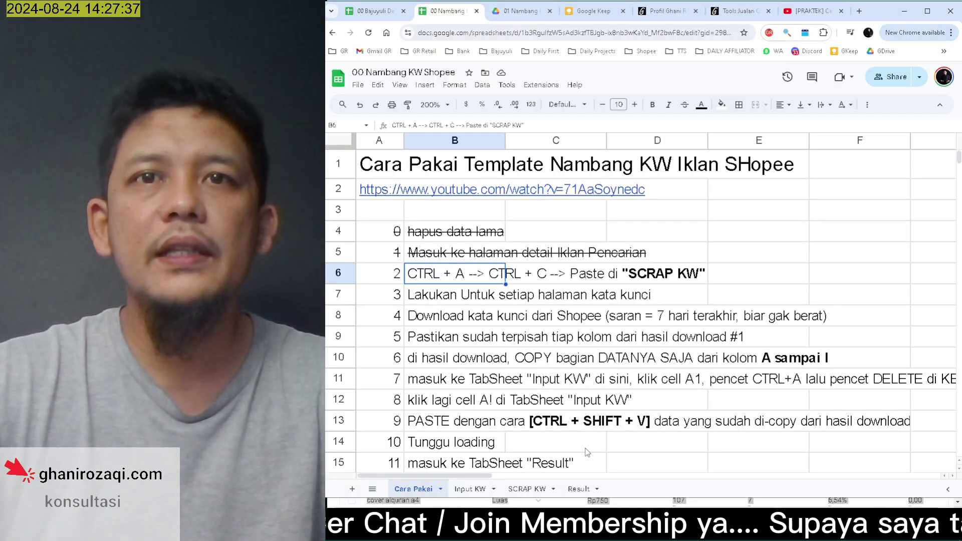
pyautogui.click(530, 493)
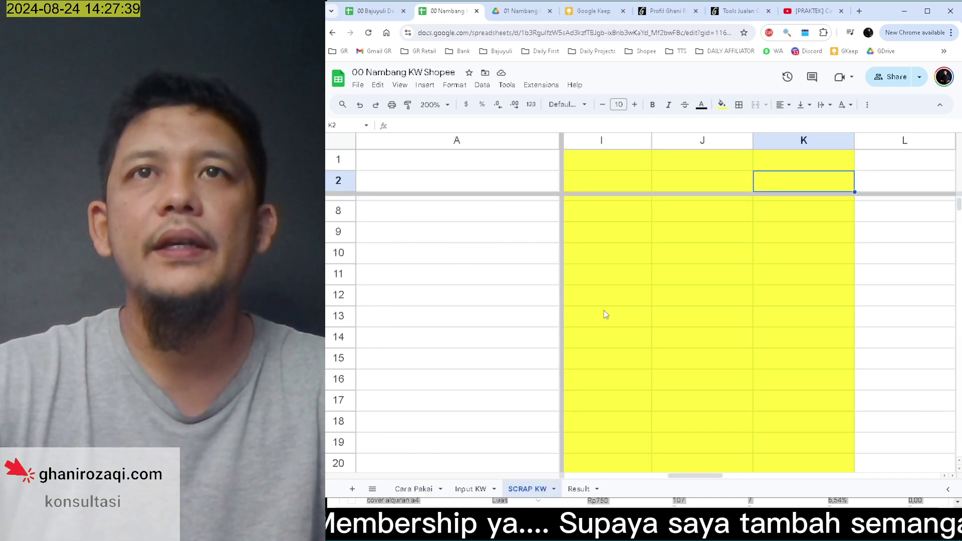
pyautogui.click(651, 168)
pyautogui.hscroll(-5, 654, 185)
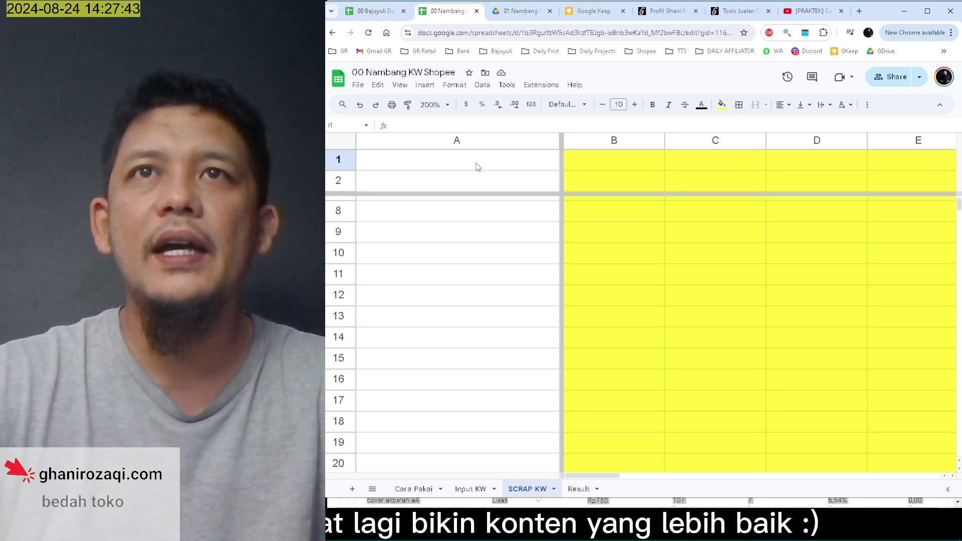
pyautogui.click(608, 164)
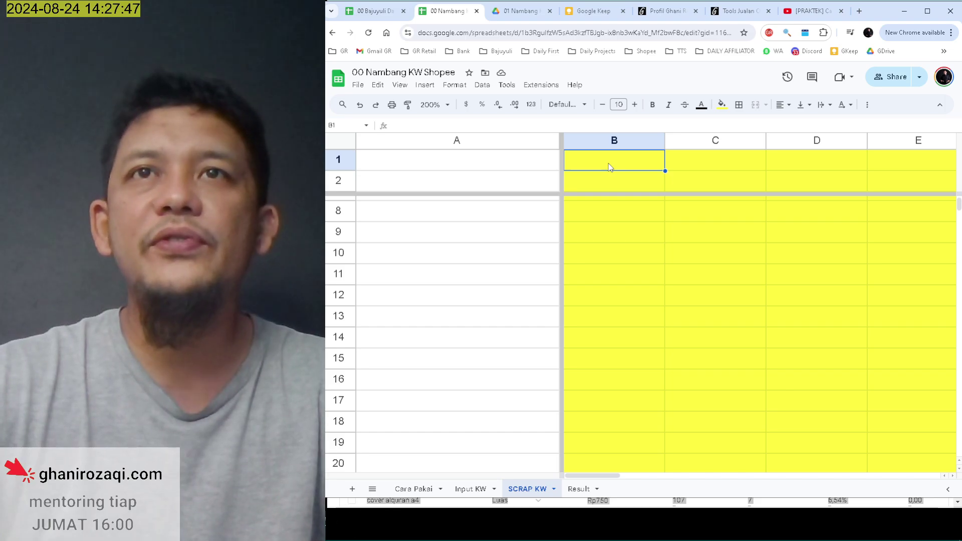
# Step: Try pasting the copied page with its formatting into cell B1, undoing each paste
pyautogui.hotkey('ctrl', 'v')
pyautogui.hotkey('ctrl', 'z')
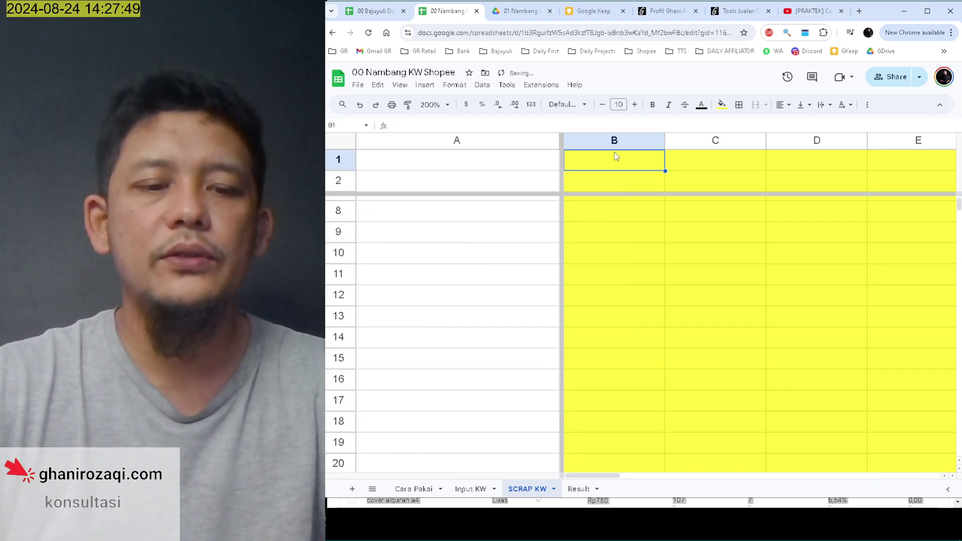
pyautogui.hotkey('ctrl', 'v')
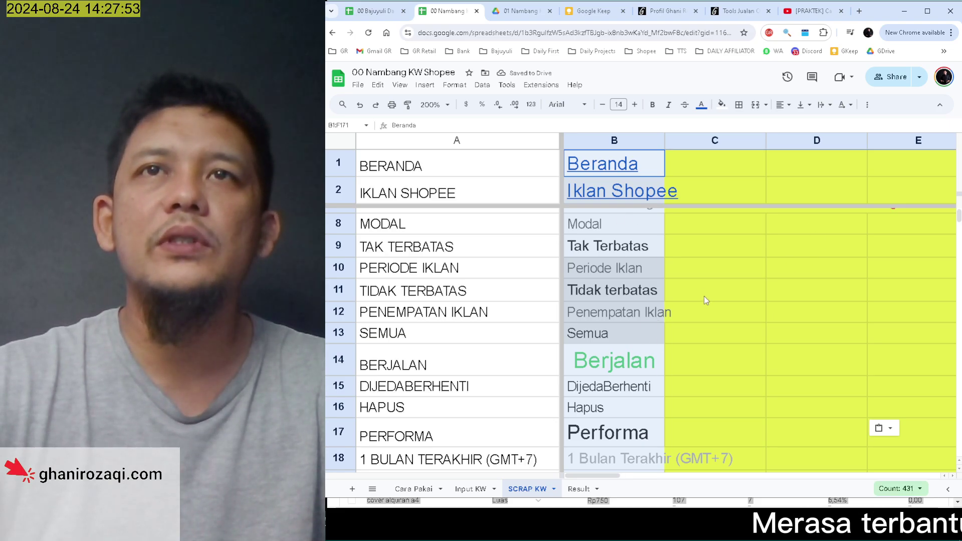
pyautogui.hotkey('ctrl', 'z')
pyautogui.hotkey('ctrl', 'v')
pyautogui.hotkey('ctrl', 'z')
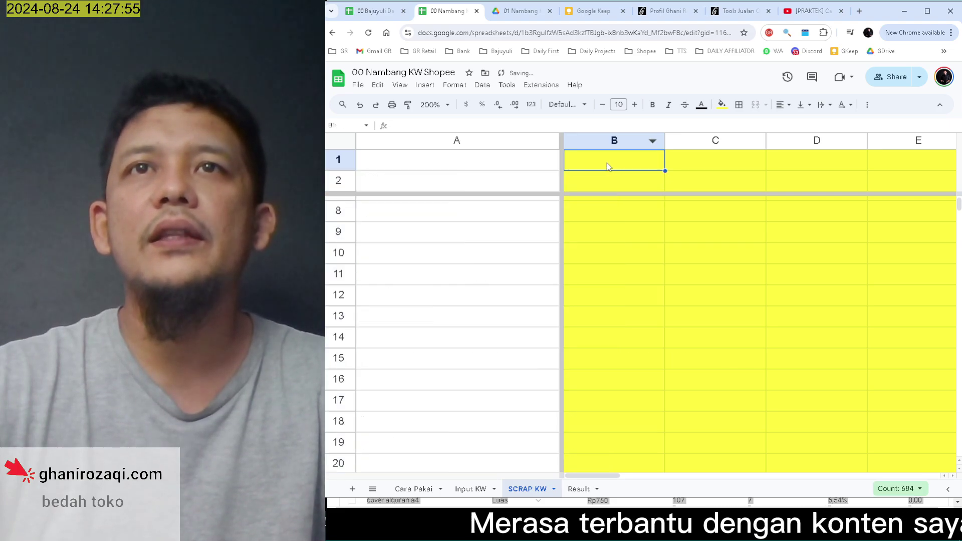
# Step: Paste the copied first keyword page into cell B1 as values only
pyautogui.rightClick(607, 163)
pyautogui.moveTo(666, 165)
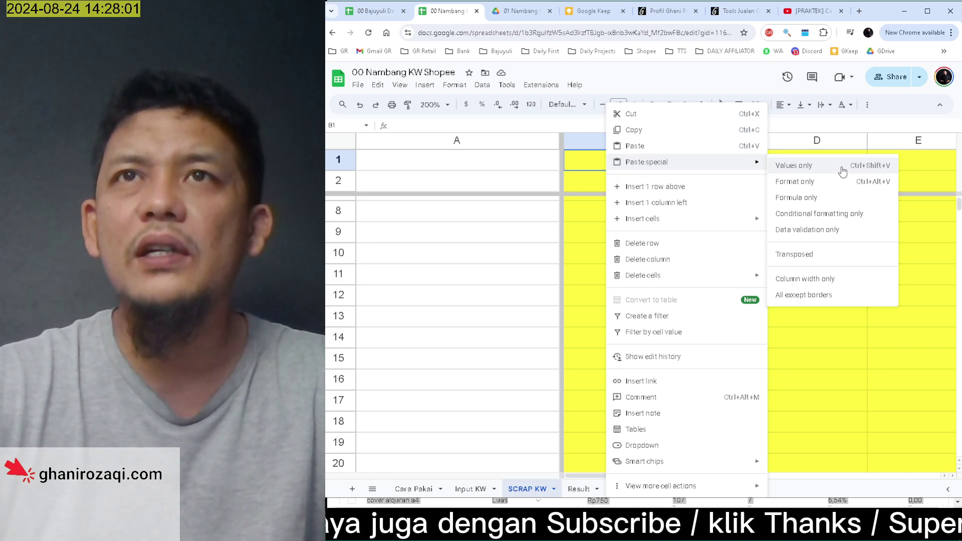
pyautogui.click(575, 160)
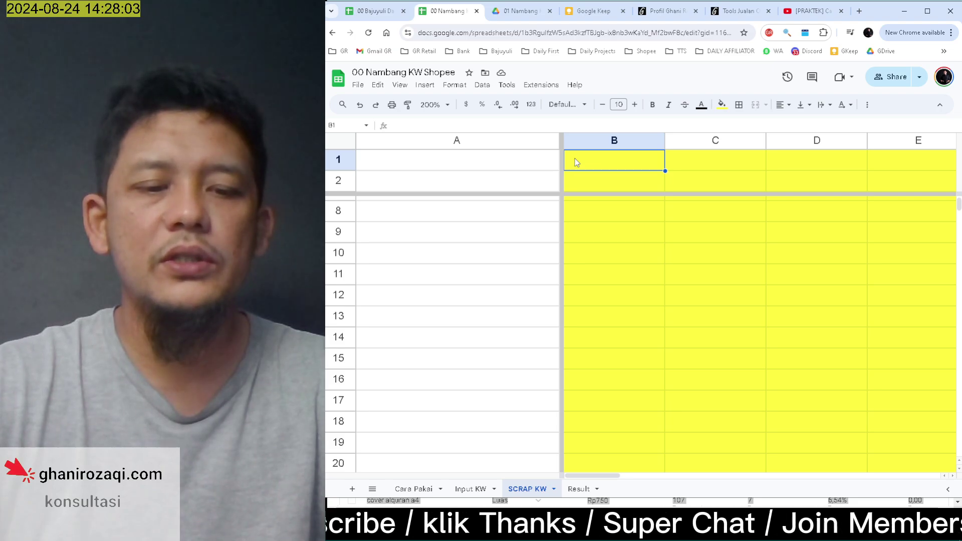
pyautogui.hotkey('ctrl', 'shift', 'v')
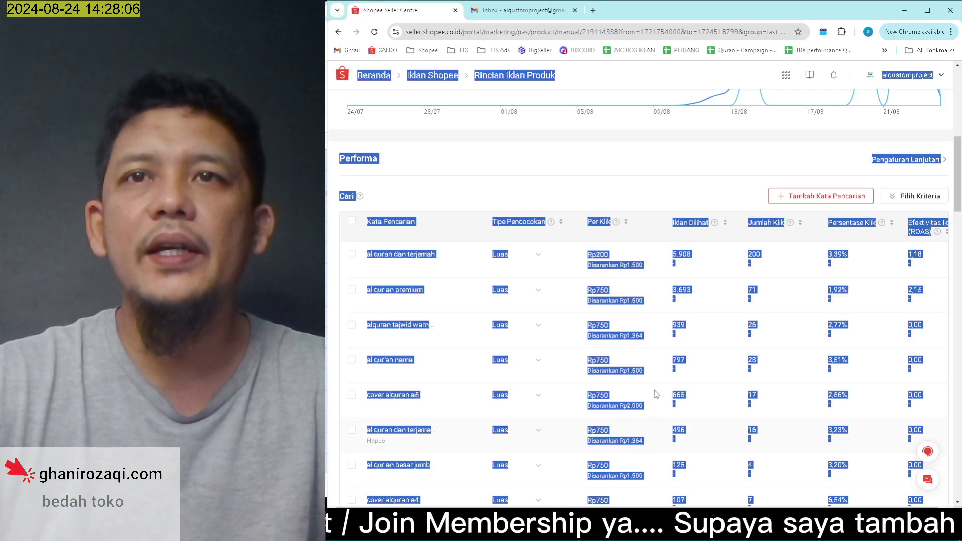
# Step: Copy the second page of keywords from Shopee Seller Centre and paste it as values only into cell C1 of SCRAP KW
pyautogui.scroll(-5, 795, 365)
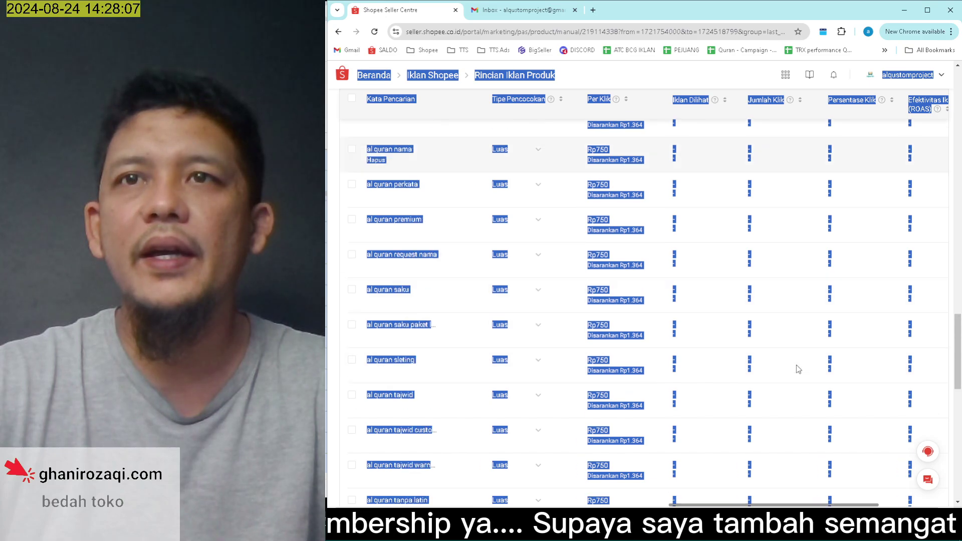
pyautogui.scroll(-1, 796, 368)
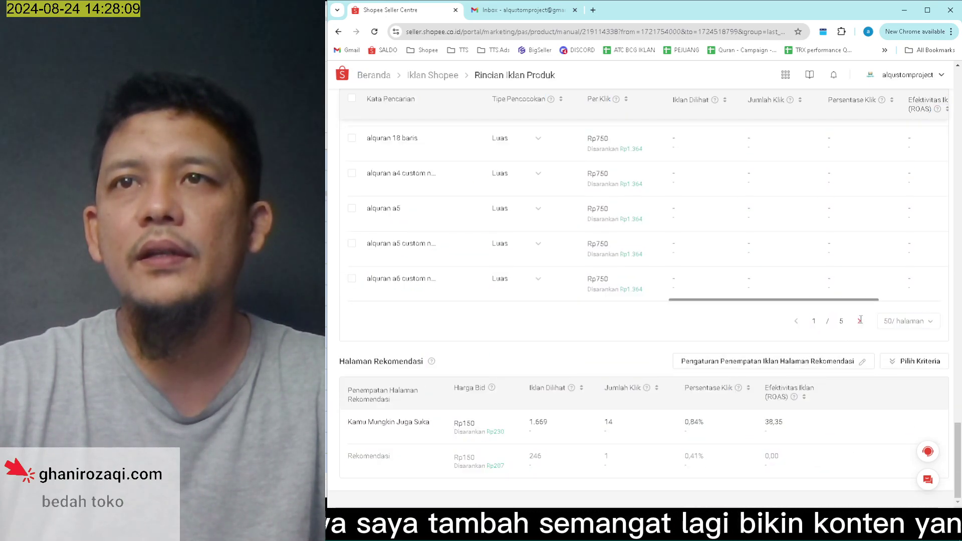
pyautogui.scroll(5, 735, 292)
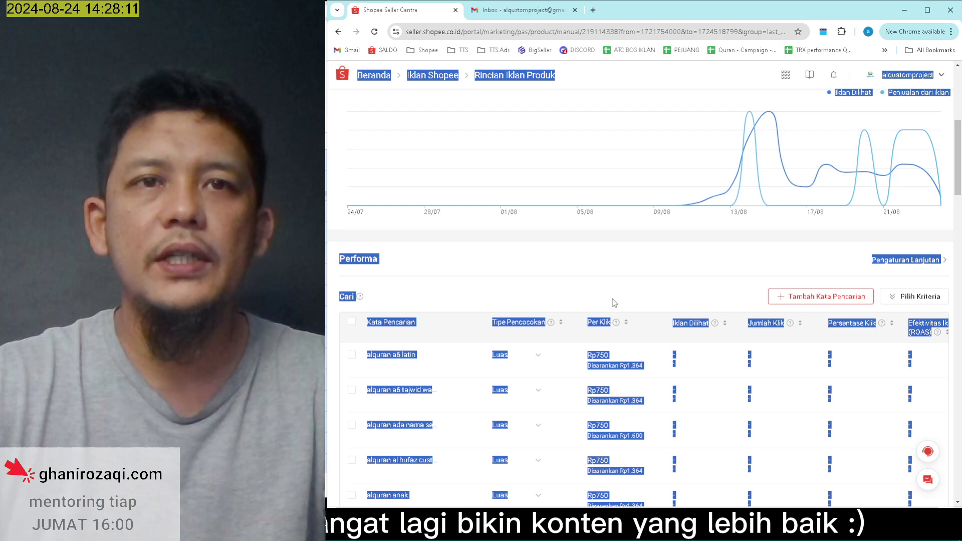
pyautogui.hotkey('alt', 'Tab')
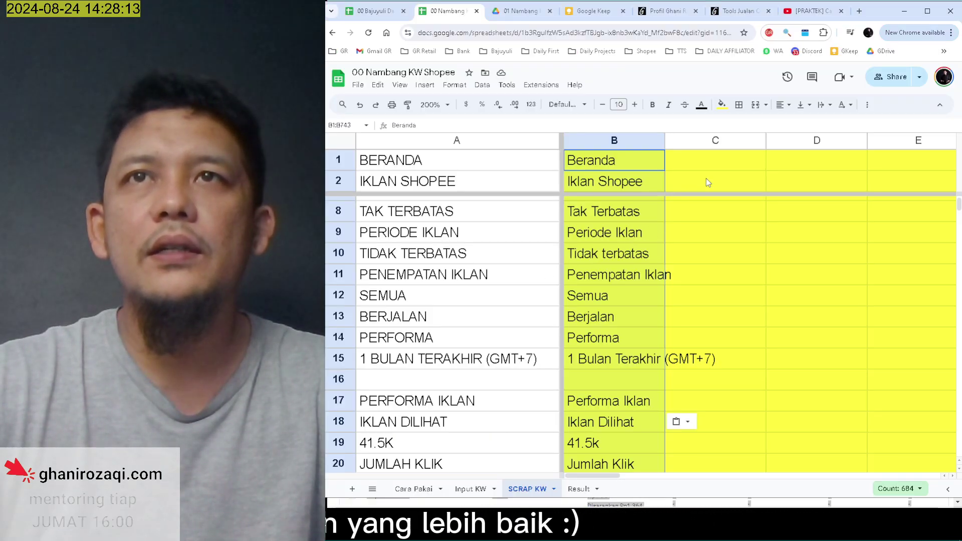
pyautogui.click(710, 159)
pyautogui.hotkey('ctrl', 'v')
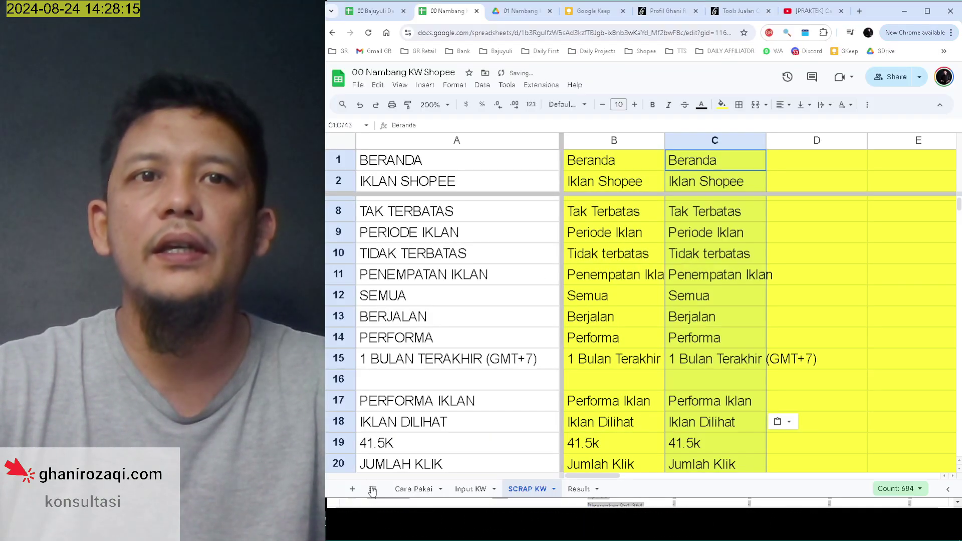
# Step: Copy the third page of keywords from Shopee Seller Centre and paste it as values only into cell D1 of SCRAP KW
pyautogui.hotkey('alt', 'Tab')
pyautogui.scroll(-5, 701, 372)
pyautogui.scroll(-10, 701, 372)
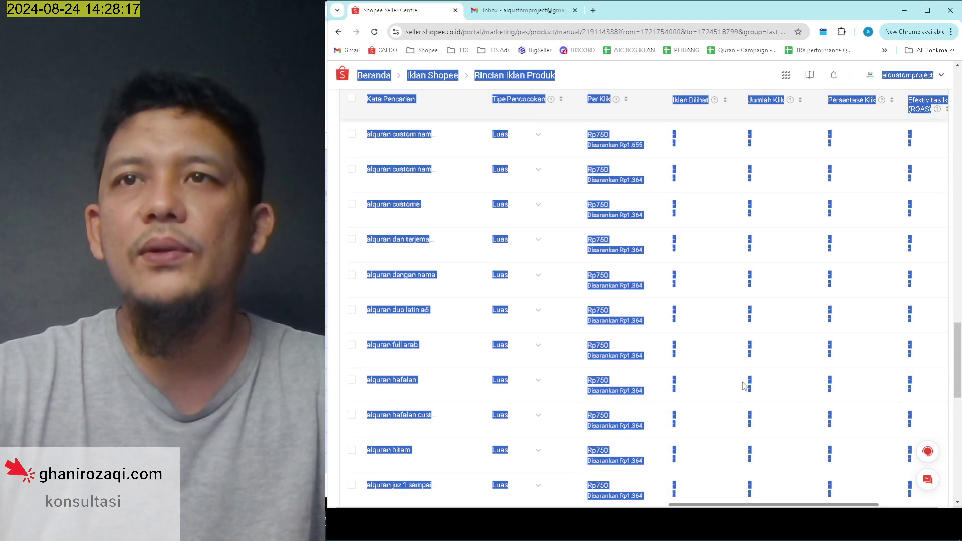
pyautogui.click(842, 319)
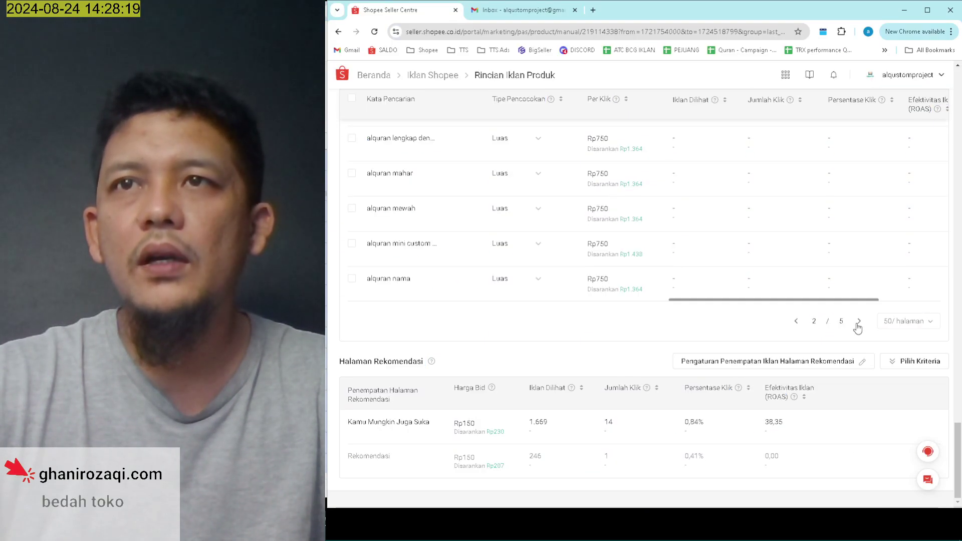
pyautogui.click(858, 321)
pyautogui.scroll(-2, 705, 326)
pyautogui.hotkey('ctrl', 'a')
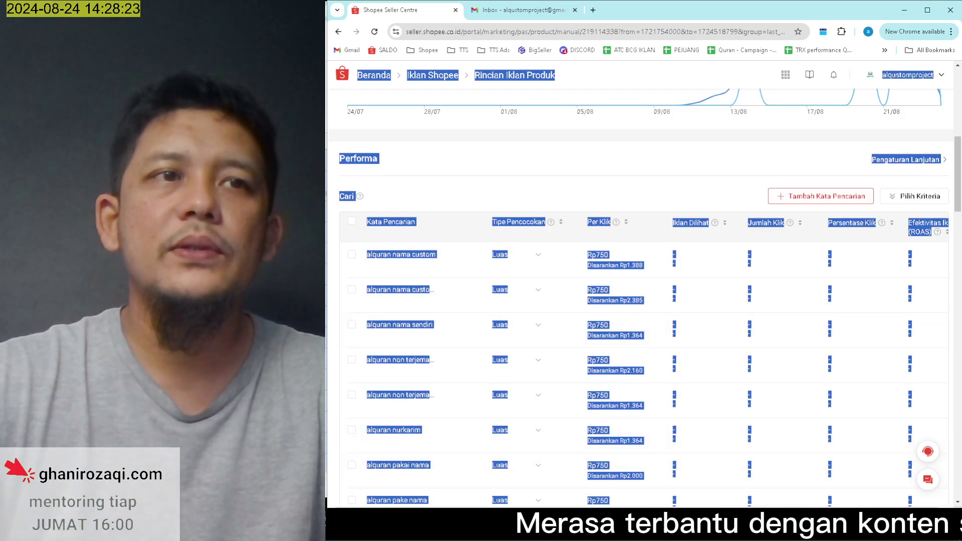
pyautogui.hotkey('alt', 'Tab')
pyautogui.click(783, 161)
pyautogui.hotkey('ctrl', 'v')
pyautogui.hscroll(2, 737, 315)
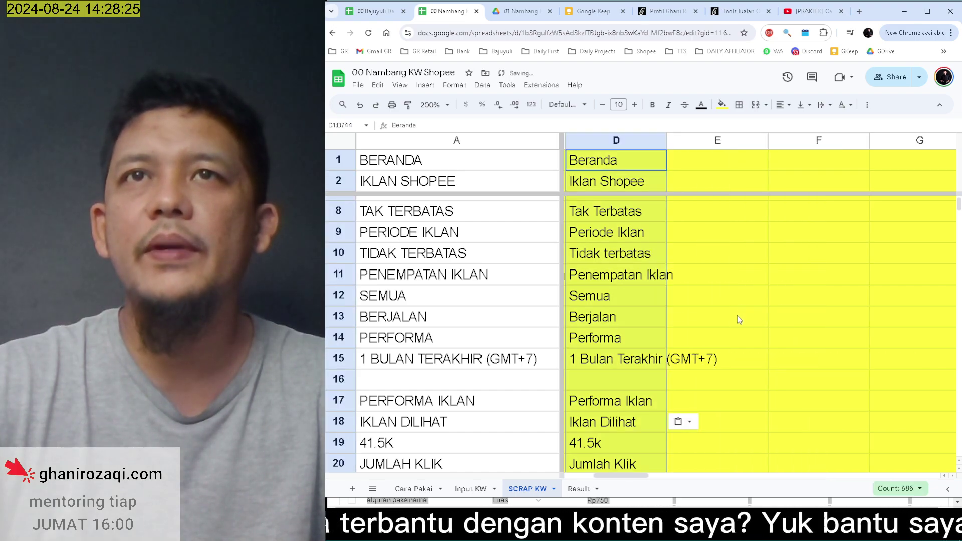
# Step: Copy the fourth page of keywords from Shopee Seller Centre and paste it as values only into cell E1 of SCRAP KW
pyautogui.hotkey('alt', 'Tab')
pyautogui.scroll(-5, 738, 398)
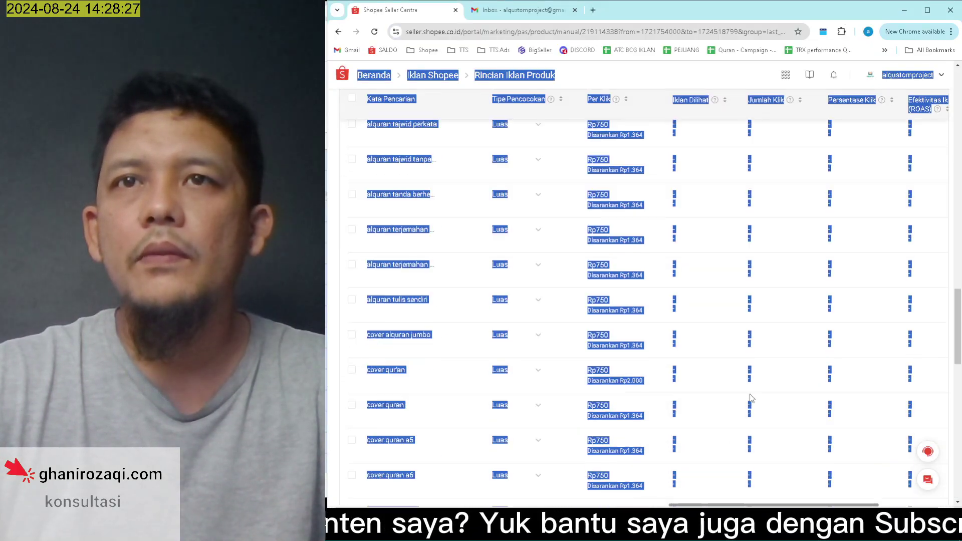
pyautogui.scroll(-10, 750, 398)
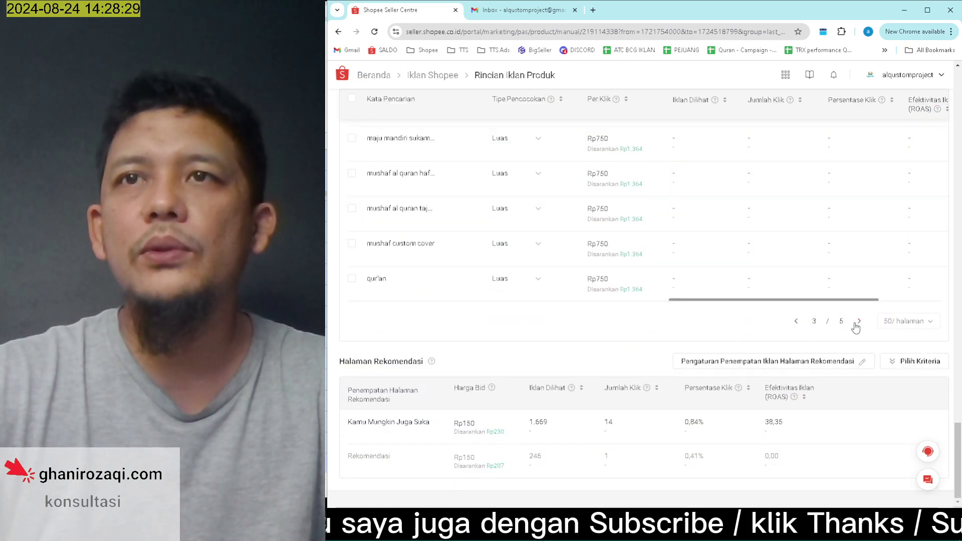
pyautogui.click(859, 320)
pyautogui.hotkey('ctrl', 'a')
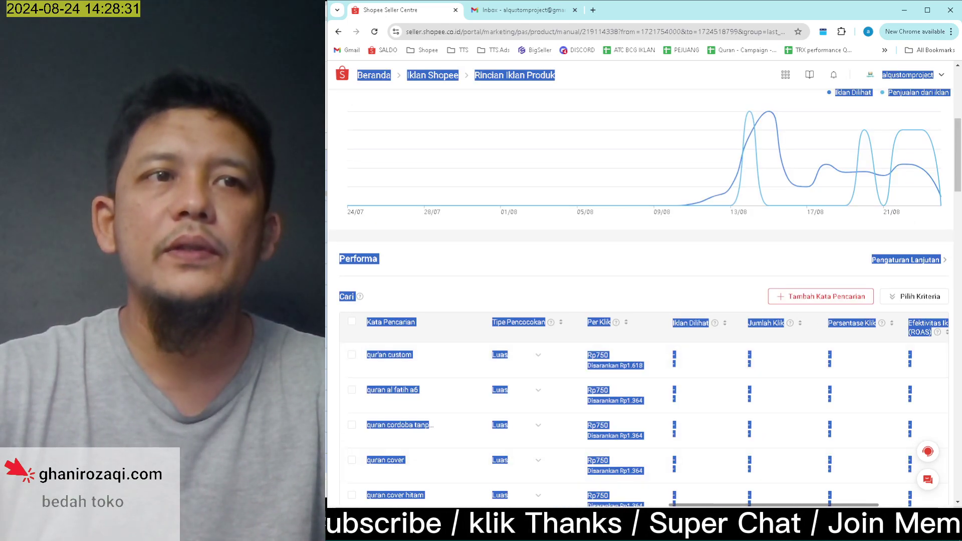
pyautogui.hotkey('alt', 'Tab')
pyautogui.click(699, 167)
pyautogui.hotkey('ctrl', 'shift', 'v')
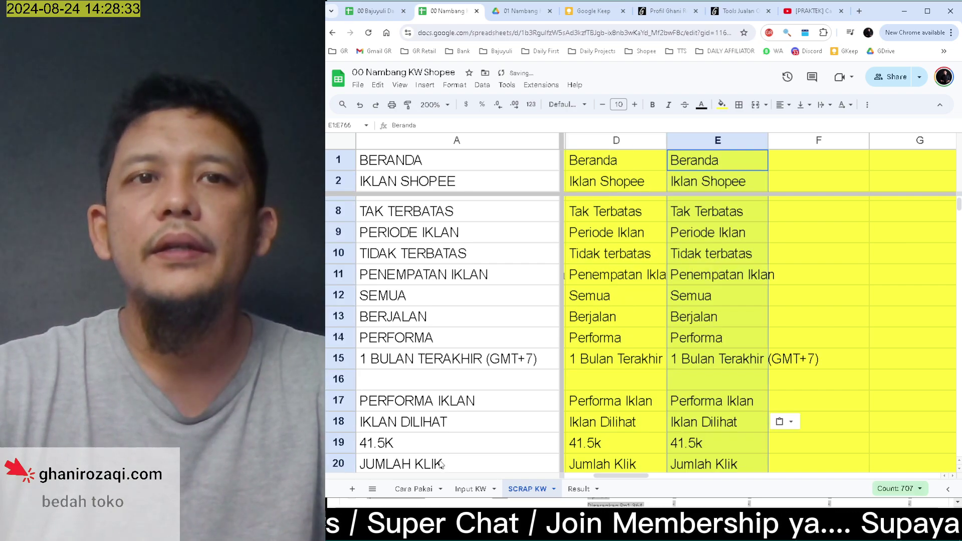
# Step: Copy the fifth page of keywords from Shopee Seller Centre and paste it as values only into cell F1 of SCRAP KW
pyautogui.hotkey('alt', 'Tab')
pyautogui.scroll(-20, 782, 348)
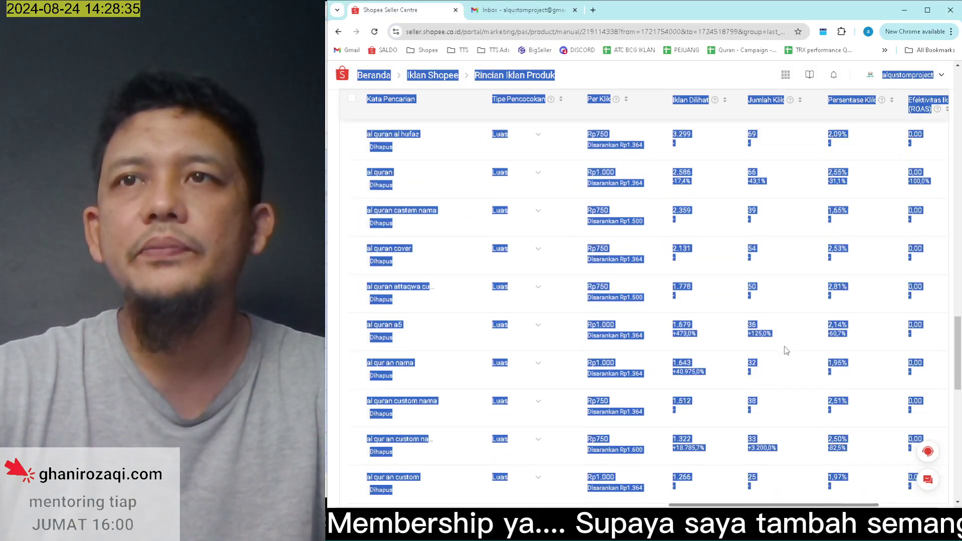
pyautogui.click(841, 332)
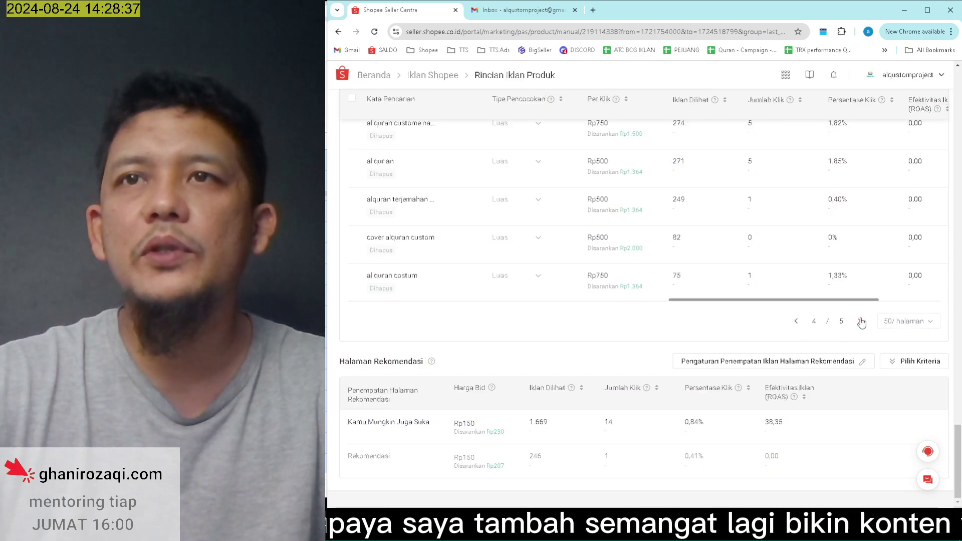
pyautogui.click(861, 323)
pyautogui.hotkey('ctrl', 'a')
pyautogui.hotkey('ctrl', 'c')
pyautogui.hotkey('alt', 'Tab')
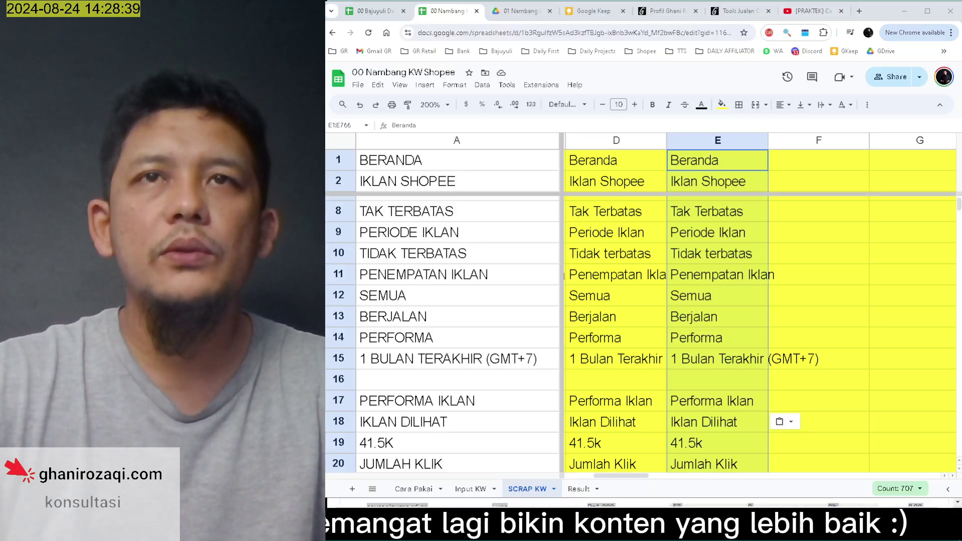
pyautogui.click(807, 164)
pyautogui.hotkey('ctrl', 'v')
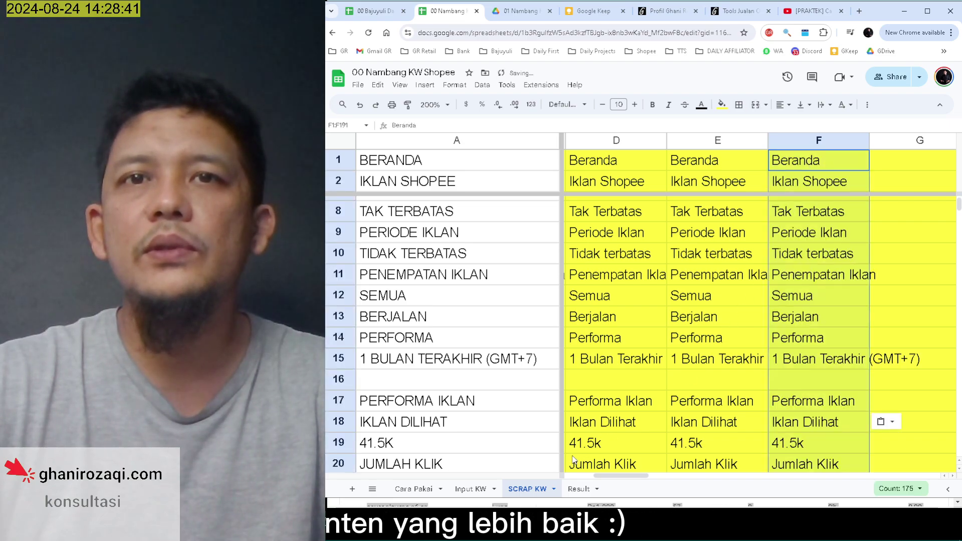
# Step: In cell B6 of the Cara Pakai sheet, replace the word "Paste" with "CTRL +SHIFT V -->"
pyautogui.click(412, 489)
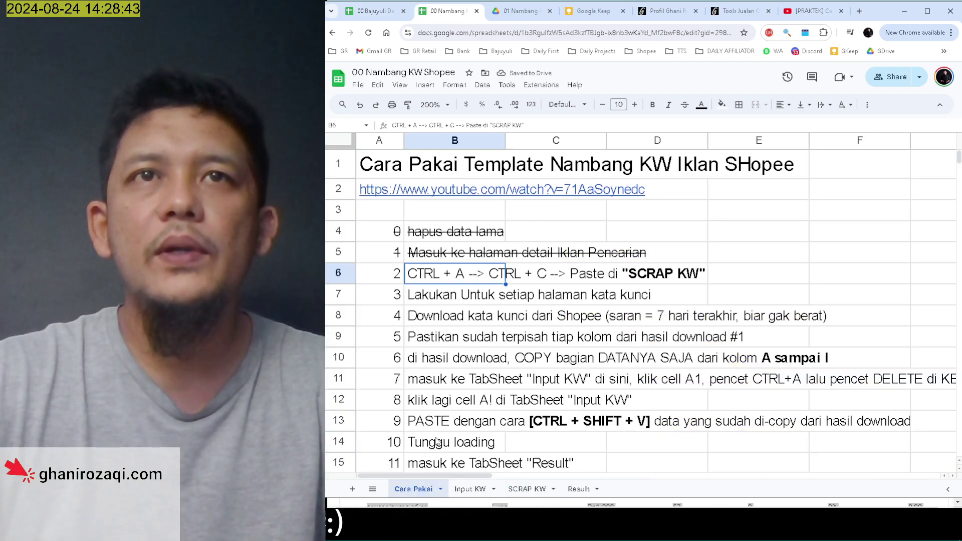
pyautogui.doubleClick(448, 278)
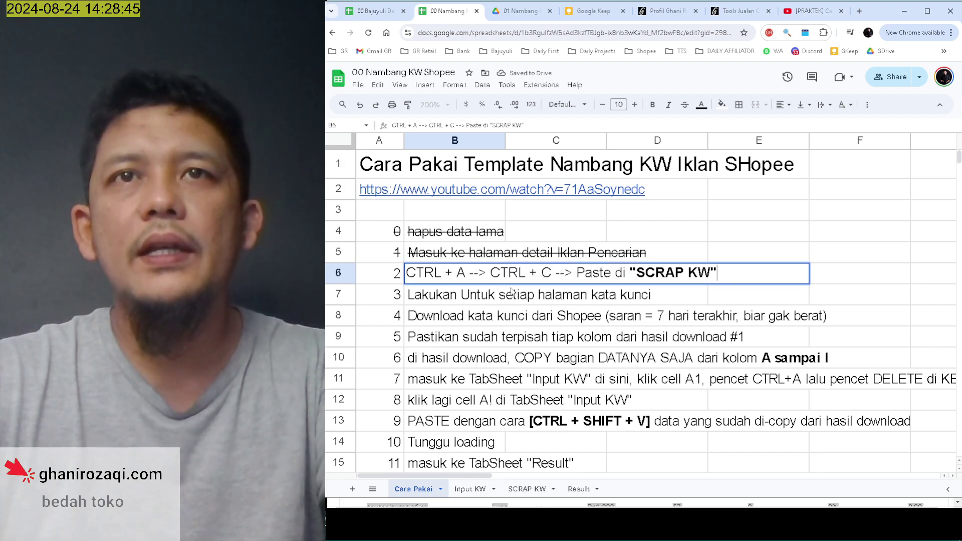
pyautogui.doubleClick(595, 273)
pyautogui.write('CTRL')
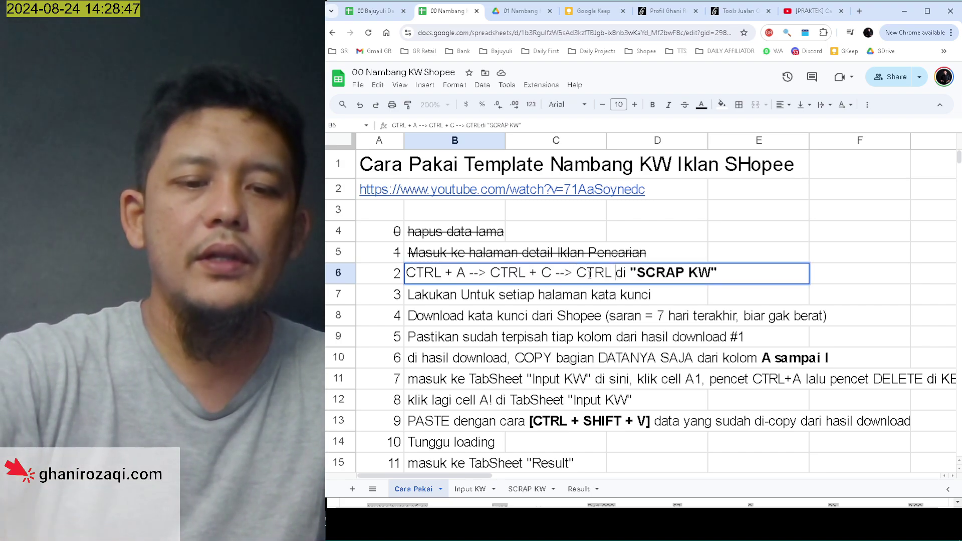
pyautogui.write(' +SHIFT V')
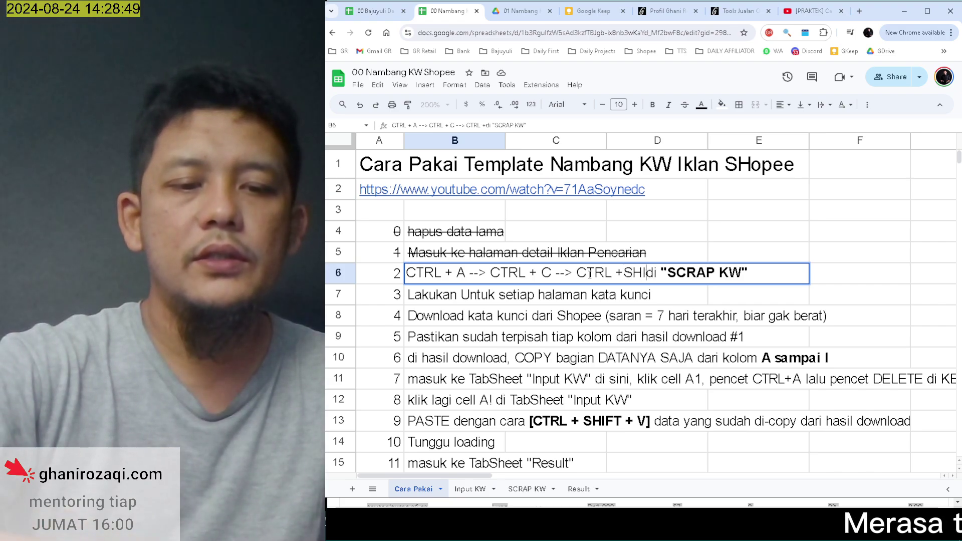
pyautogui.write(' --')
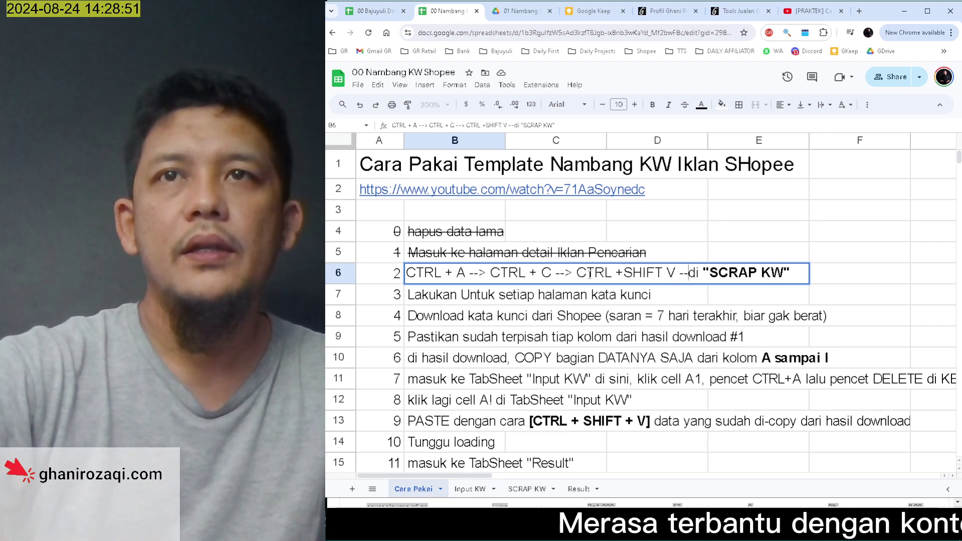
pyautogui.write('>')
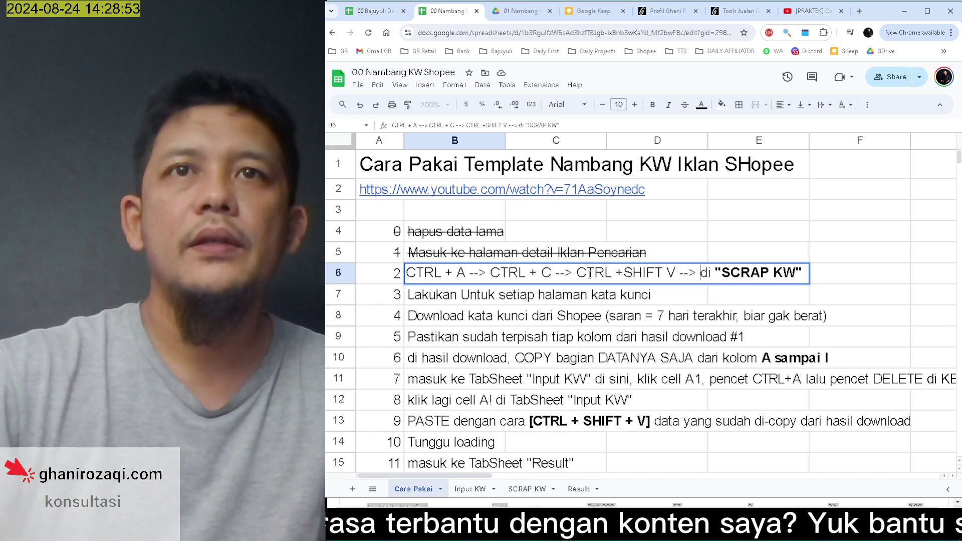
pyautogui.click(717, 255)
# Step: Review the pasted keyword pages across columns B to K of the SCRAP KW sheet
pyautogui.click(527, 495)
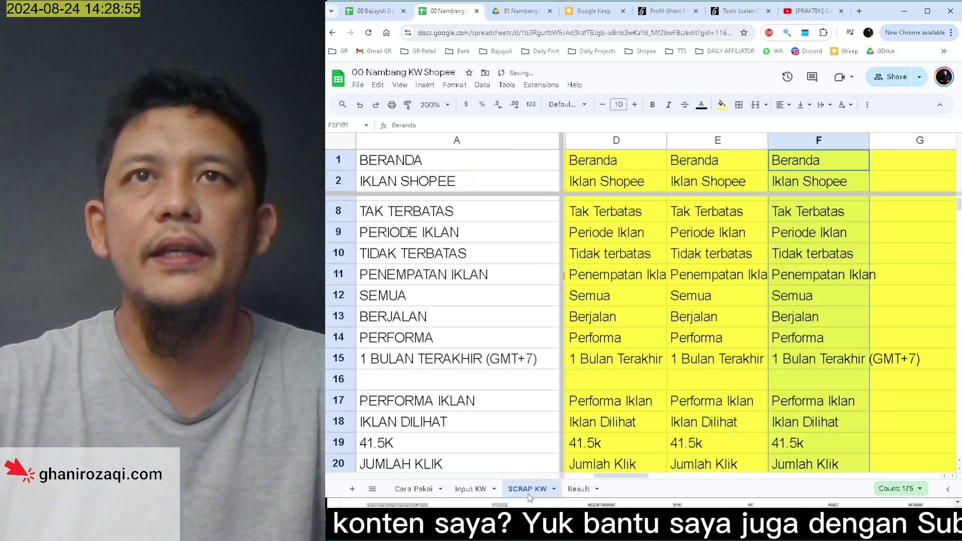
pyautogui.hscroll(-3, 669, 216)
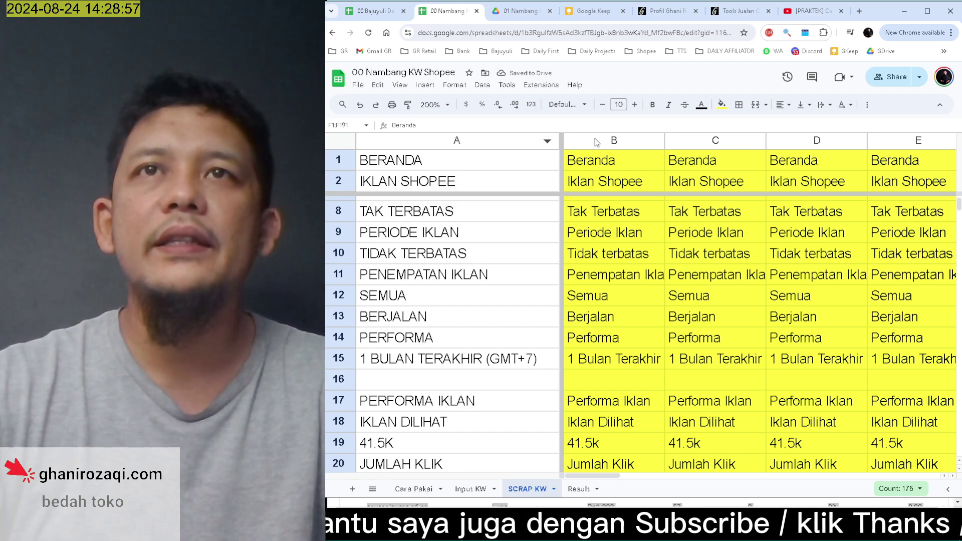
pyautogui.click(597, 140)
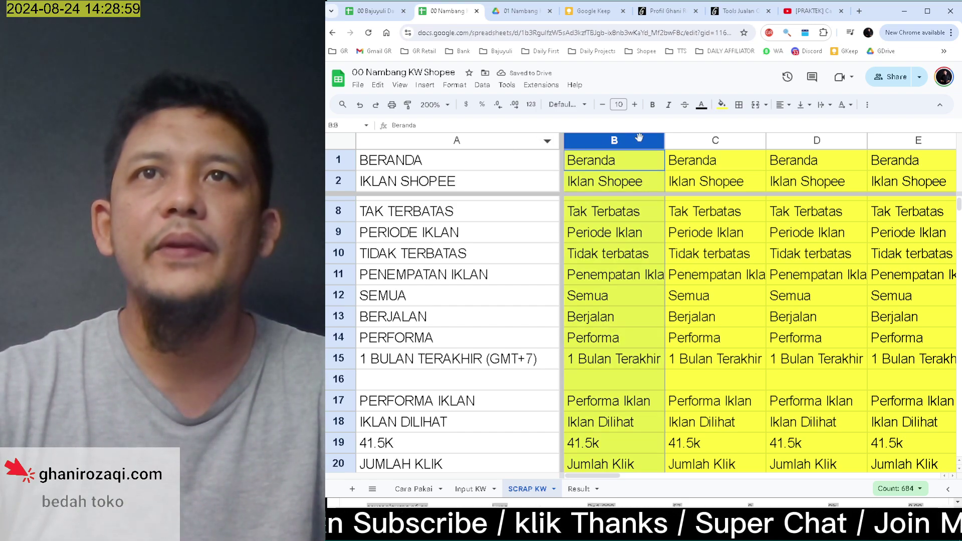
pyautogui.hscroll(3, 763, 161)
pyautogui.hscroll(-3, 744, 160)
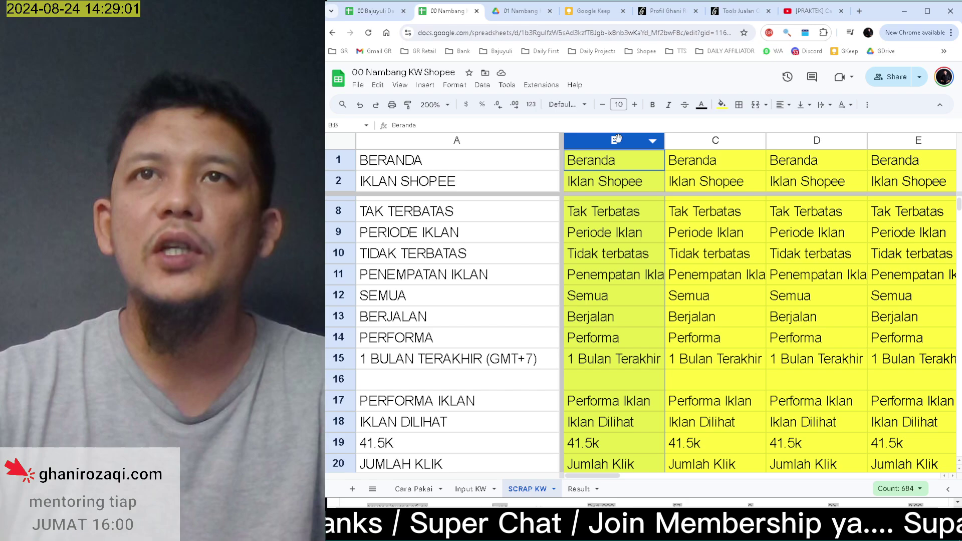
pyautogui.hscroll(7, 827, 150)
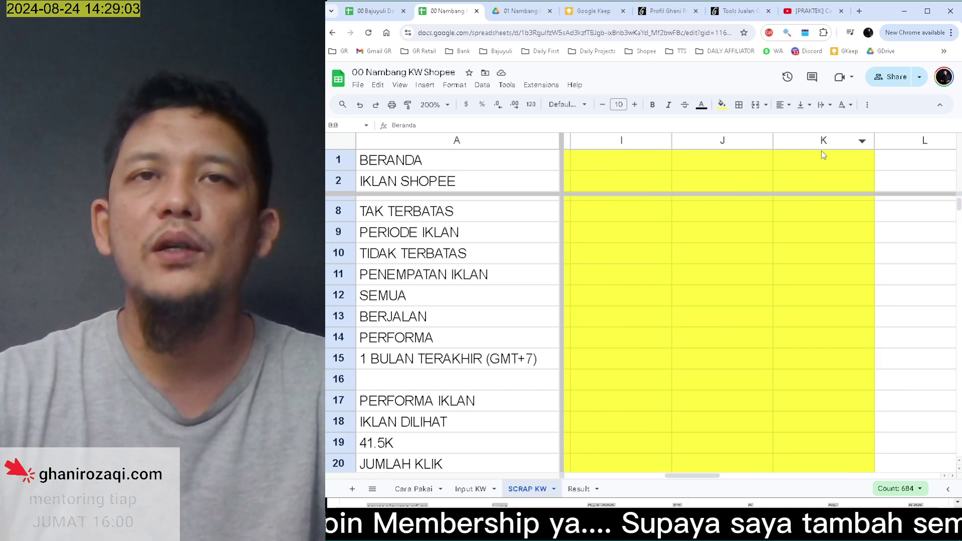
pyautogui.hscroll(-7, 822, 153)
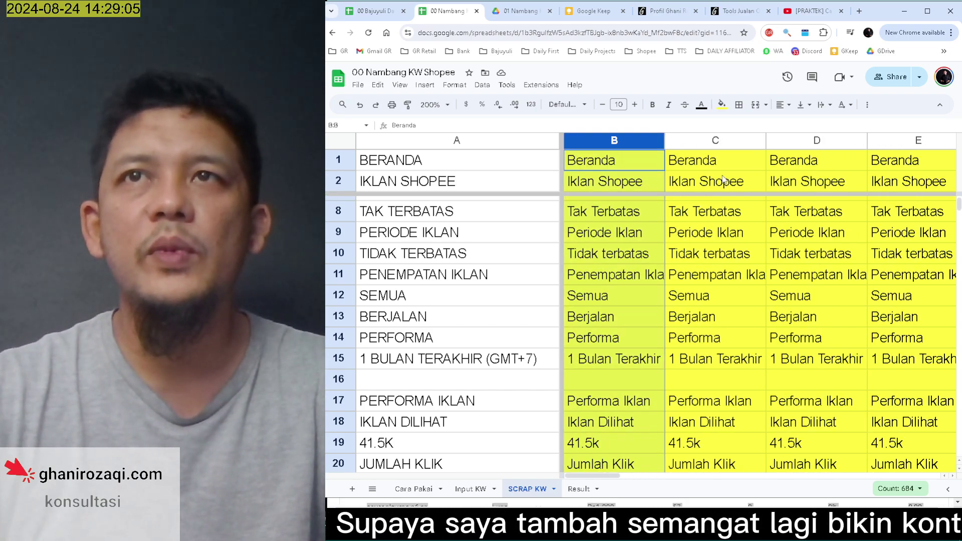
# Step: Strike through instruction steps 2 and 3, rows 6 and 7, in the Cara Pakai sheet
pyautogui.click(413, 489)
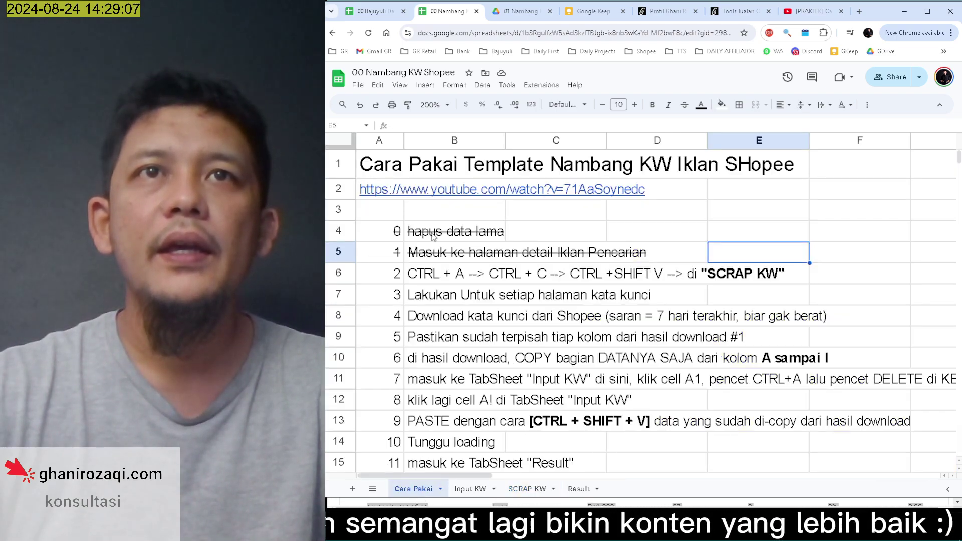
pyautogui.moveTo(393, 273); pyautogui.dragTo(747, 279)
pyautogui.hotkey('alt', 'shift', '5')
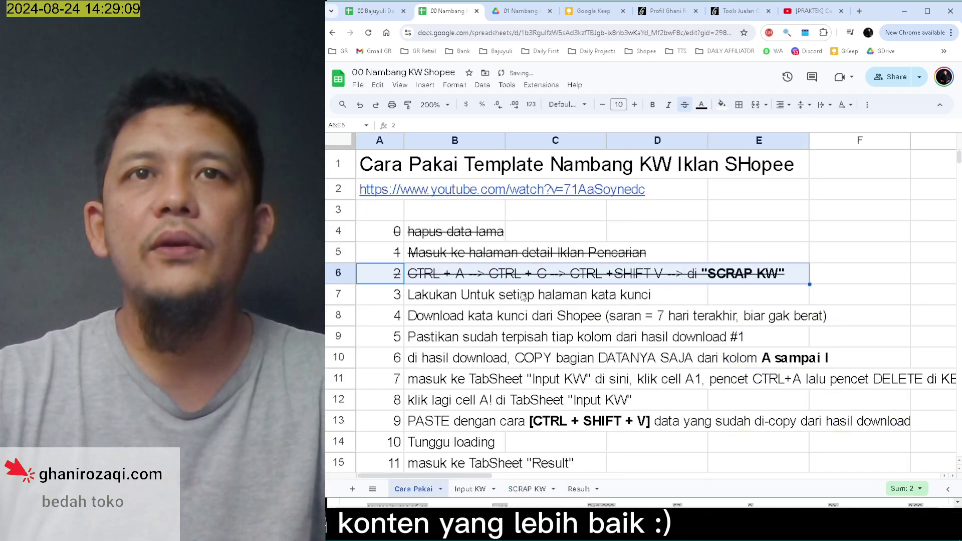
pyautogui.moveTo(388, 296); pyautogui.dragTo(651, 297)
pyautogui.hotkey('alt', 'shift', '5')
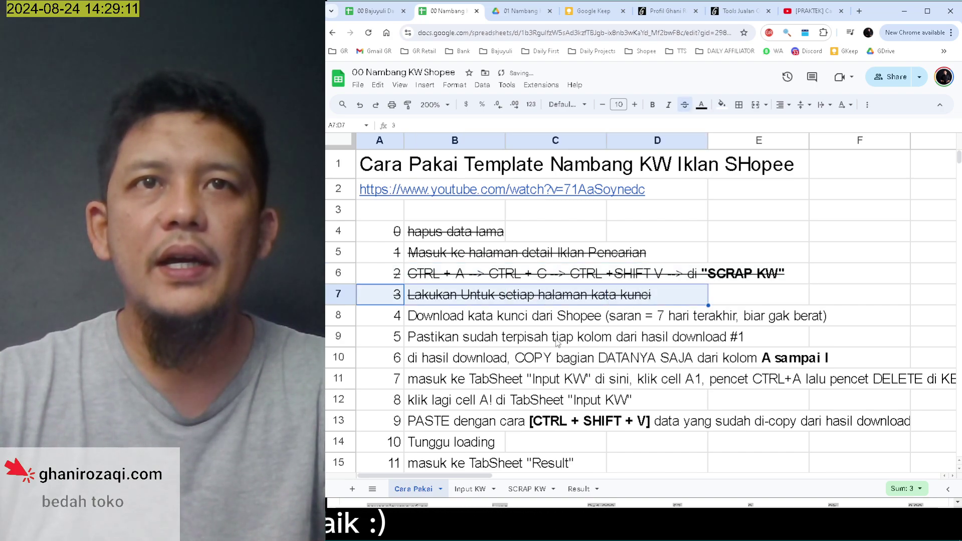
# Step: Switch to Shopee Seller Centre and set the ad's performance period to 1 Minggu Terakhir
pyautogui.moveTo(396, 326); pyautogui.dragTo(862, 320)
pyautogui.hotkey('alt', 'Tab')
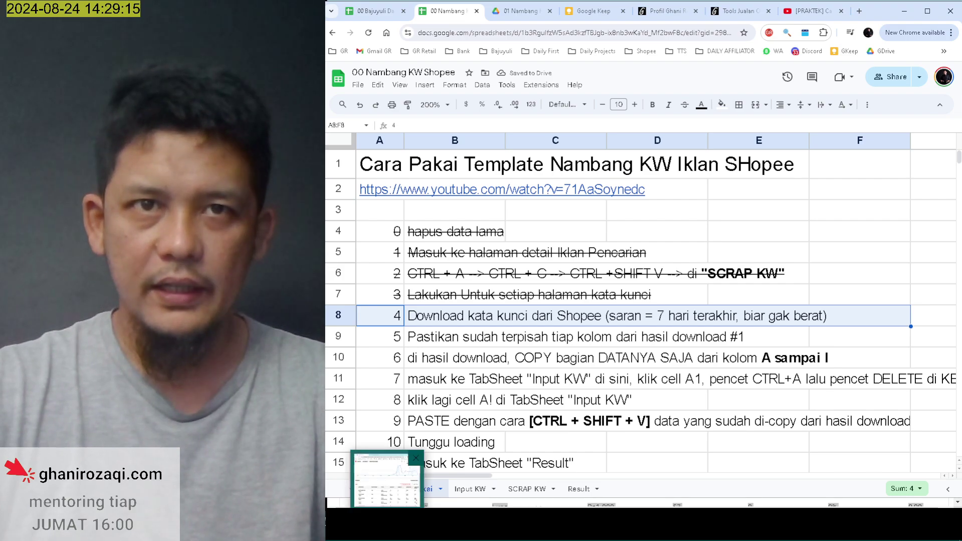
pyautogui.scroll(5, 675, 367)
pyautogui.click(675, 299)
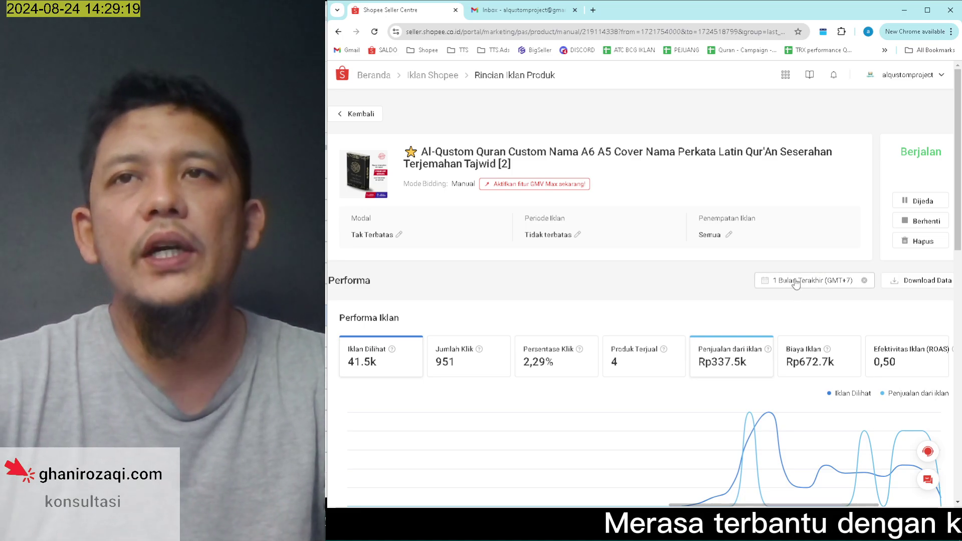
pyautogui.click(796, 283)
pyautogui.click(576, 339)
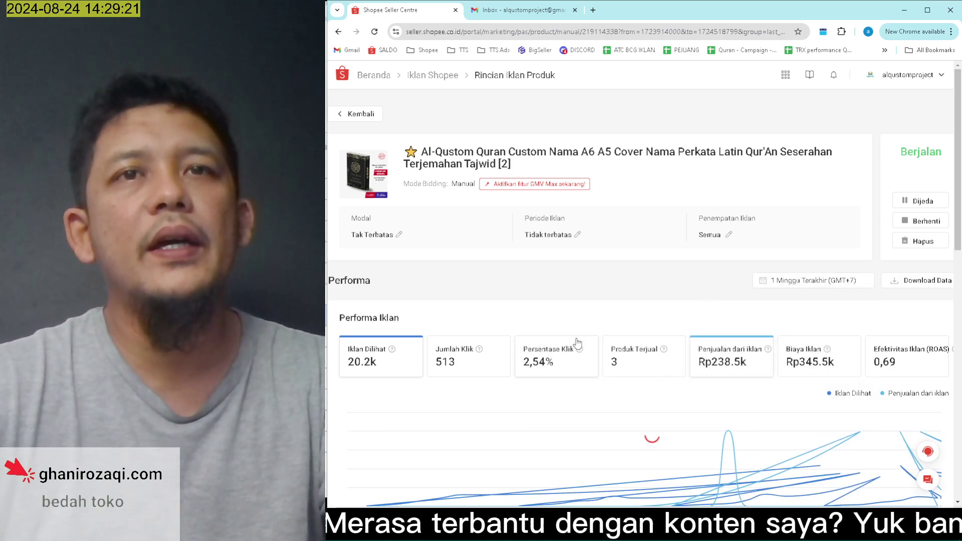
# Step: Download the ad's performance data for the chosen period and open the downloaded CSV file in WPS Spreadsheets
pyautogui.scroll(-1, 551, 289)
pyautogui.scroll(-1, 551, 289)
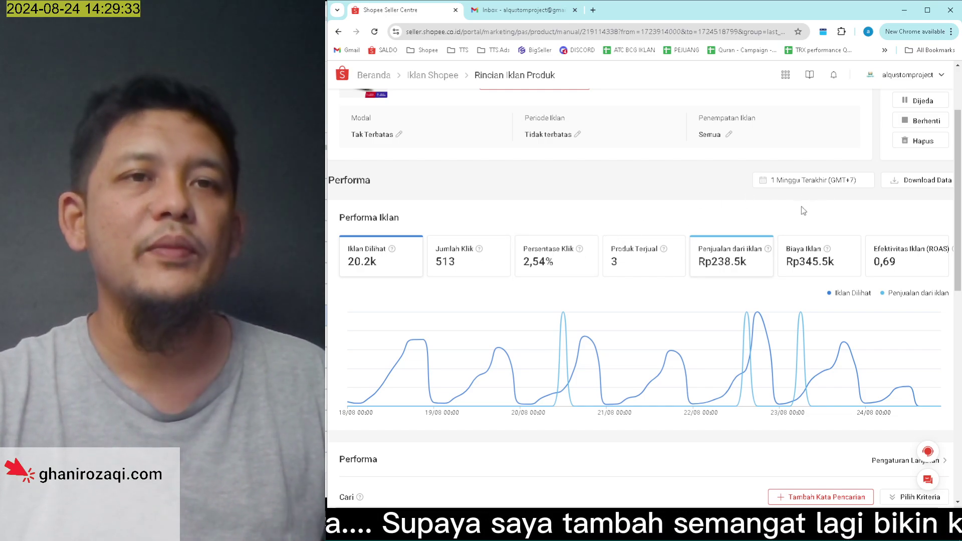
pyautogui.click(907, 182)
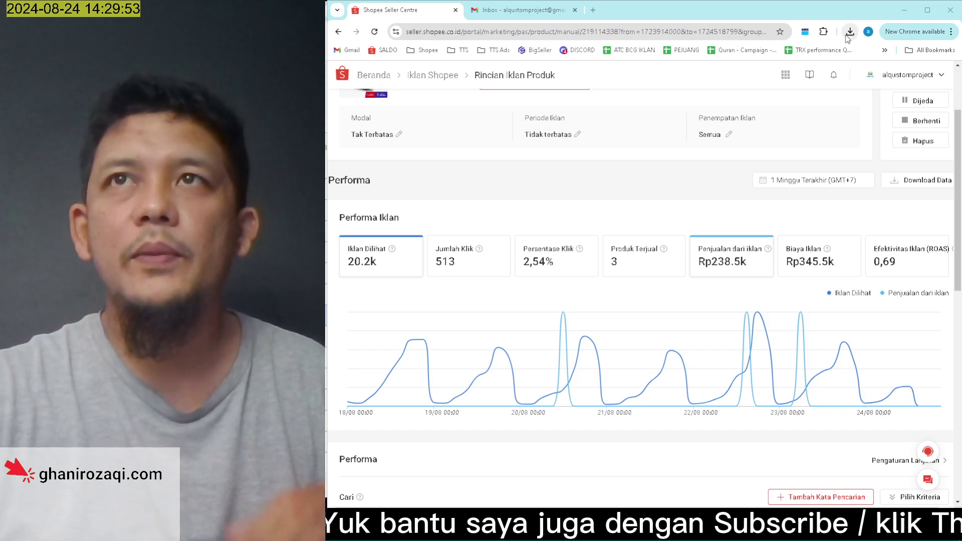
pyautogui.click(848, 33)
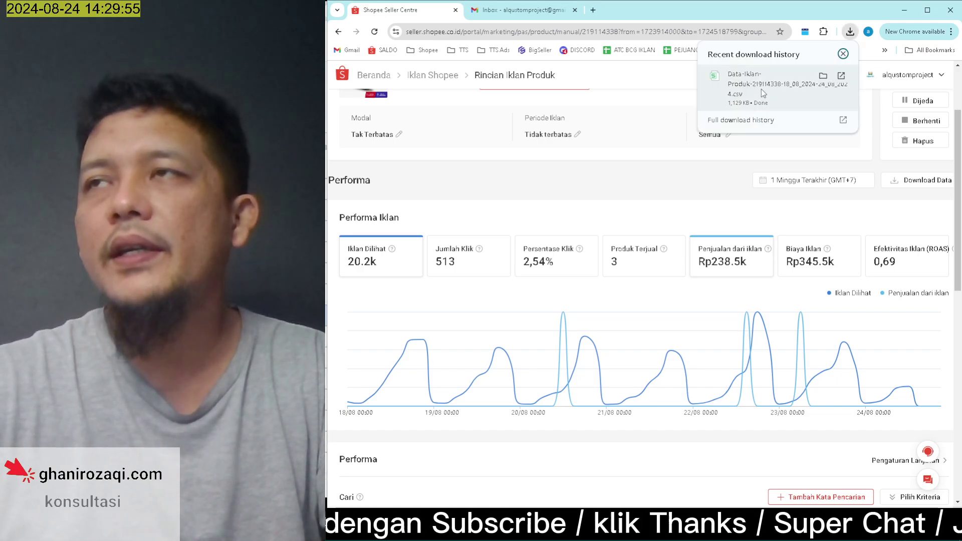
pyautogui.click(756, 91)
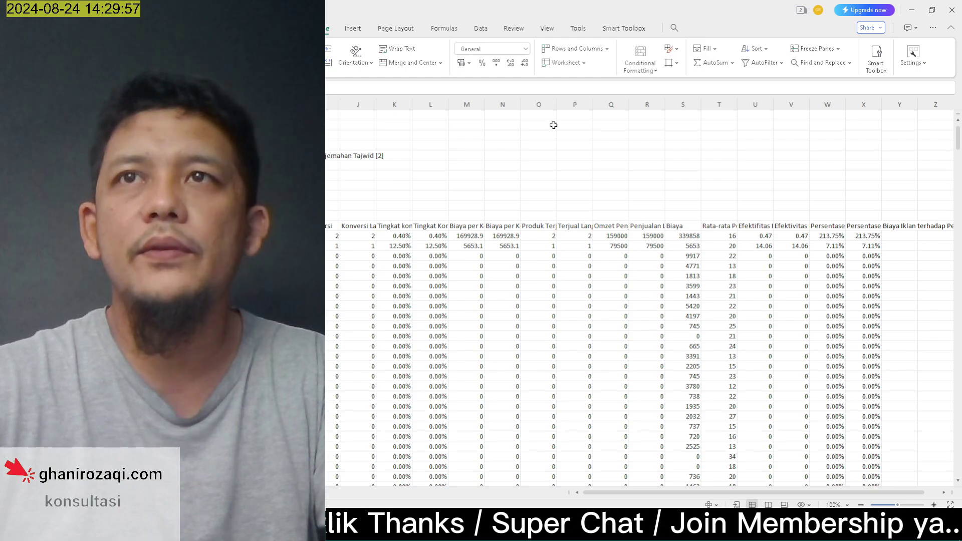
# Step: Bring the report's spreadsheet window over the Shopee Seller Centre page and widen it to cover almost the whole screen
pyautogui.moveTo(560, 11); pyautogui.dragTo(582, 109)
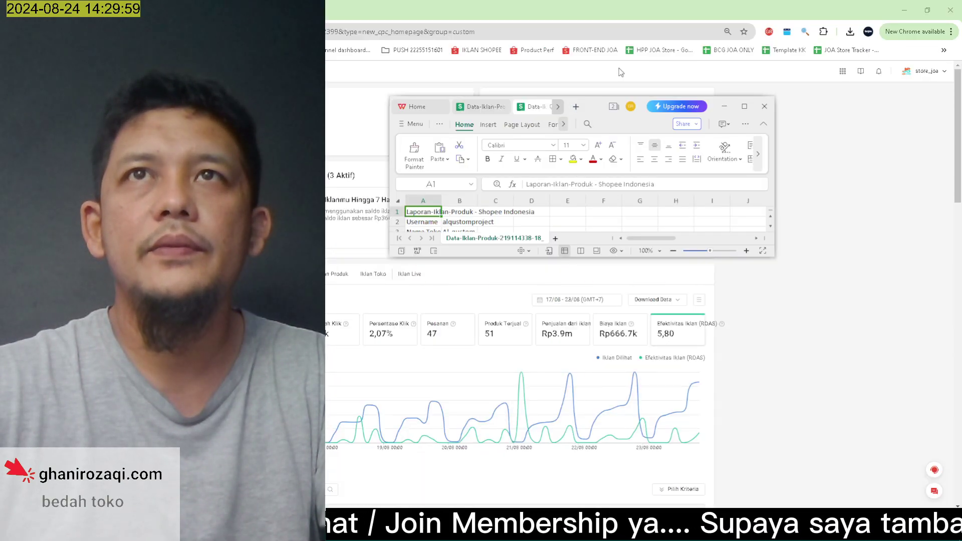
pyautogui.click(904, 10)
pyautogui.press('super+Tab')
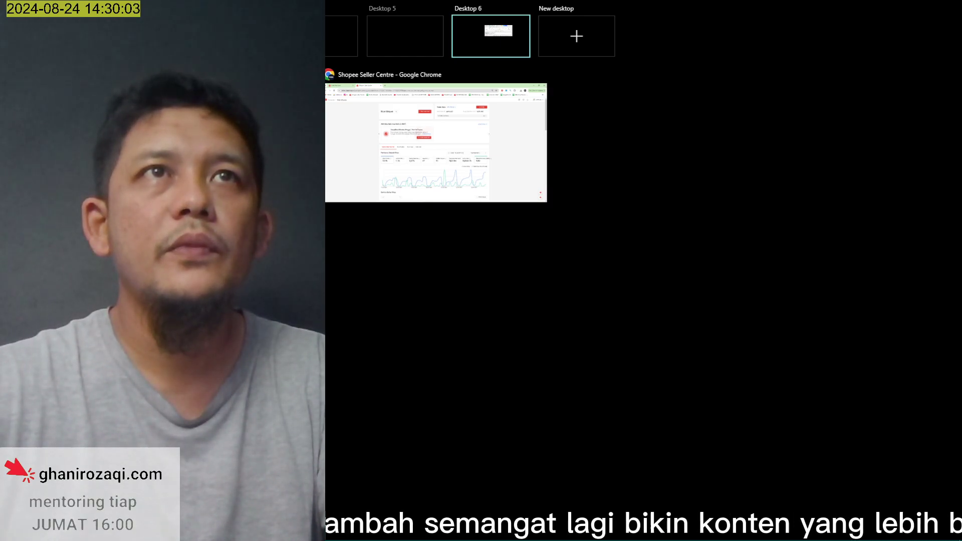
pyautogui.click(470, 150)
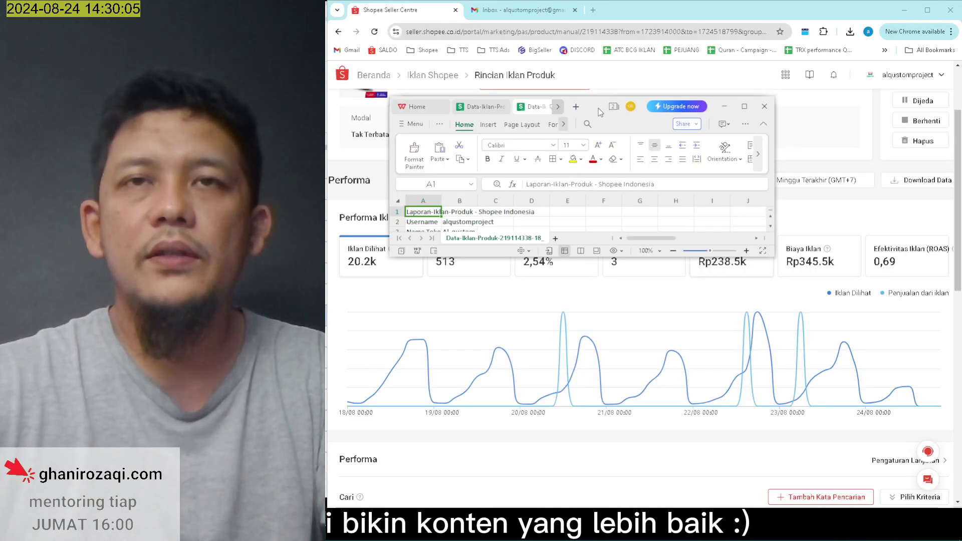
pyautogui.press('super+Right')
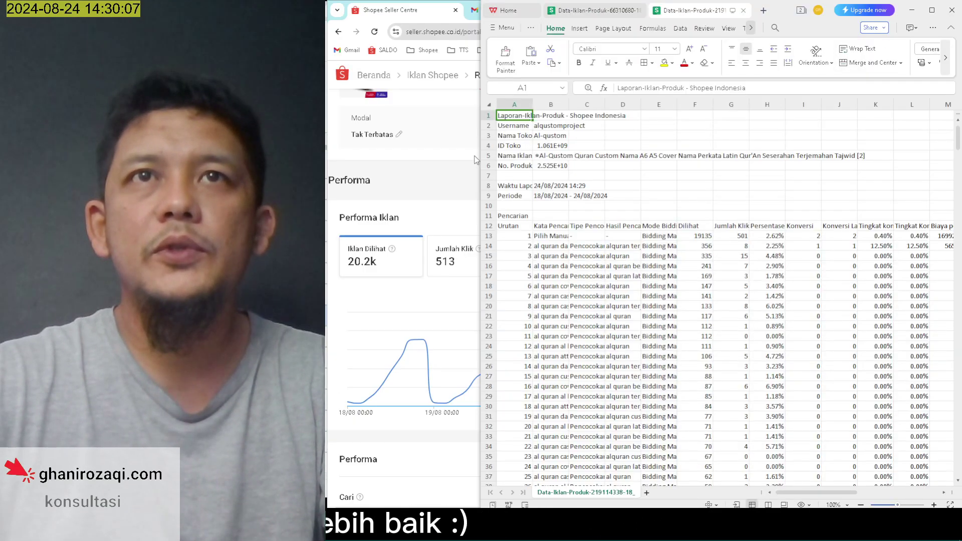
pyautogui.moveTo(480, 156); pyautogui.dragTo(333, 157)
pyautogui.click(584, 165)
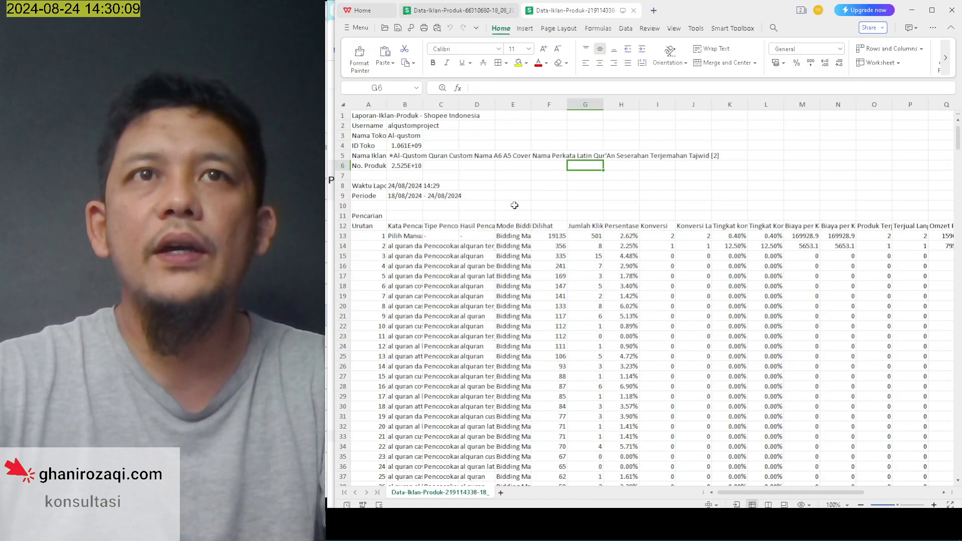
# Step: Check from header row 12 down whether the report's data is split into separate columns
pyautogui.click(476, 226)
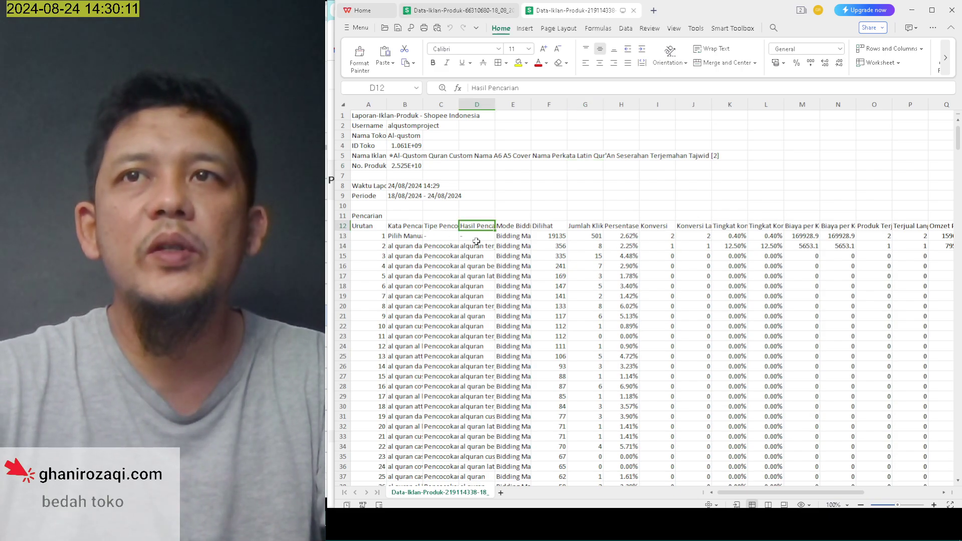
pyautogui.click(773, 326)
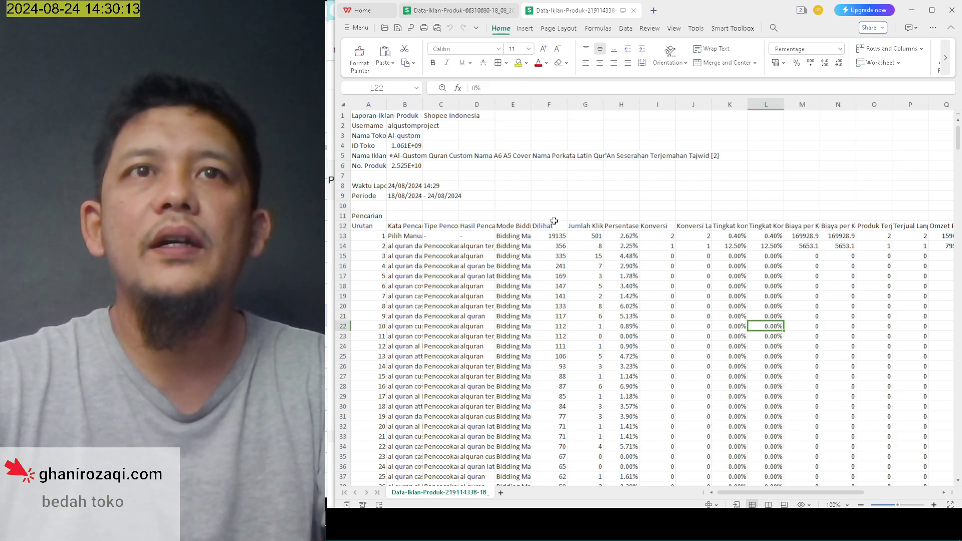
pyautogui.moveTo(376, 227); pyautogui.dragTo(854, 457)
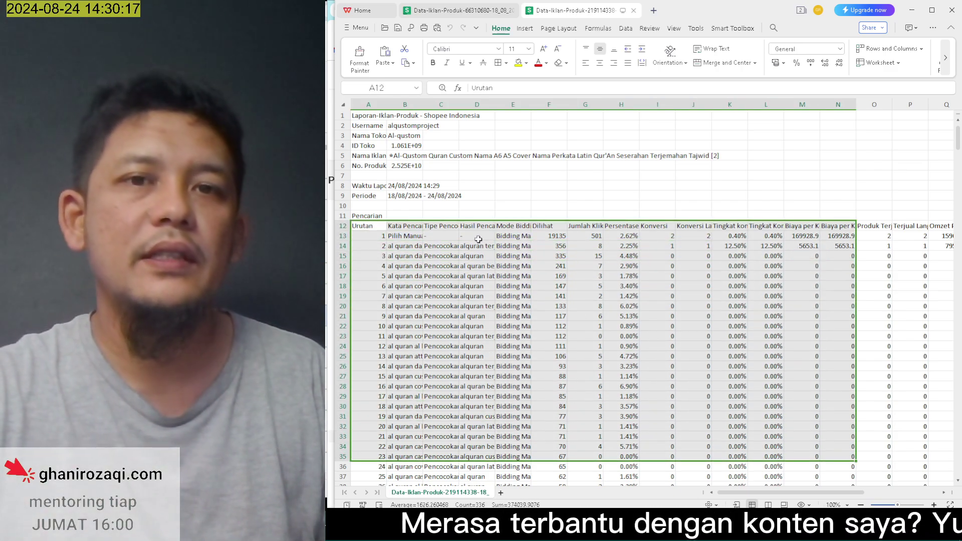
pyautogui.click(368, 104)
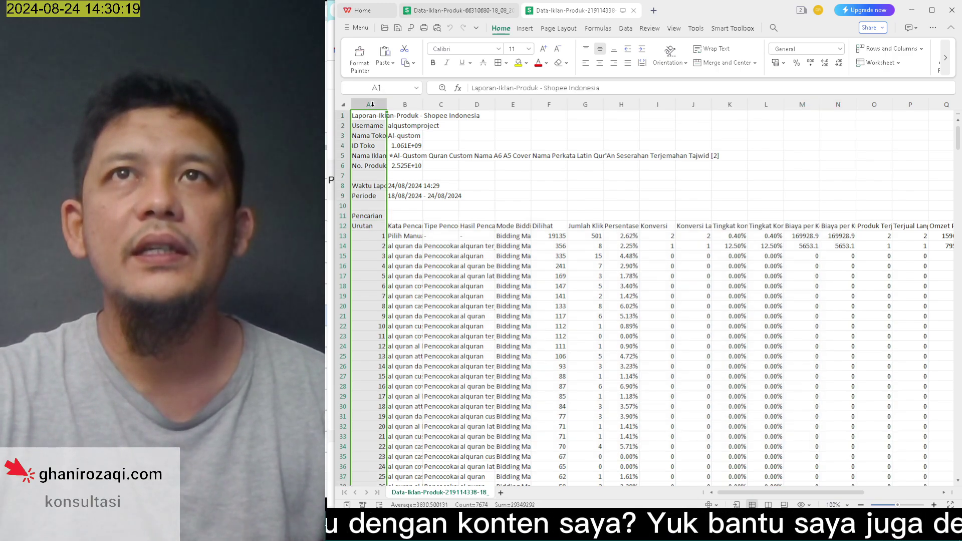
pyautogui.click(626, 30)
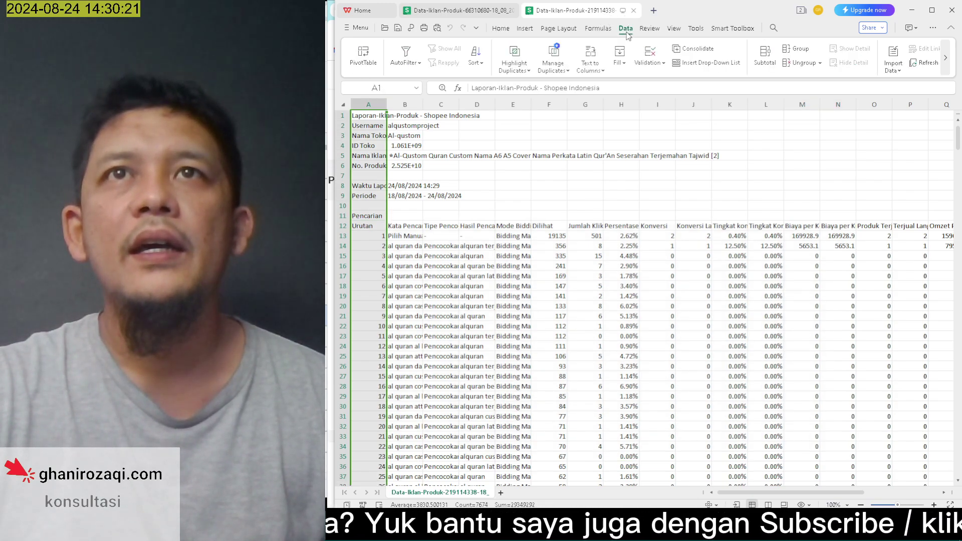
pyautogui.click(591, 56)
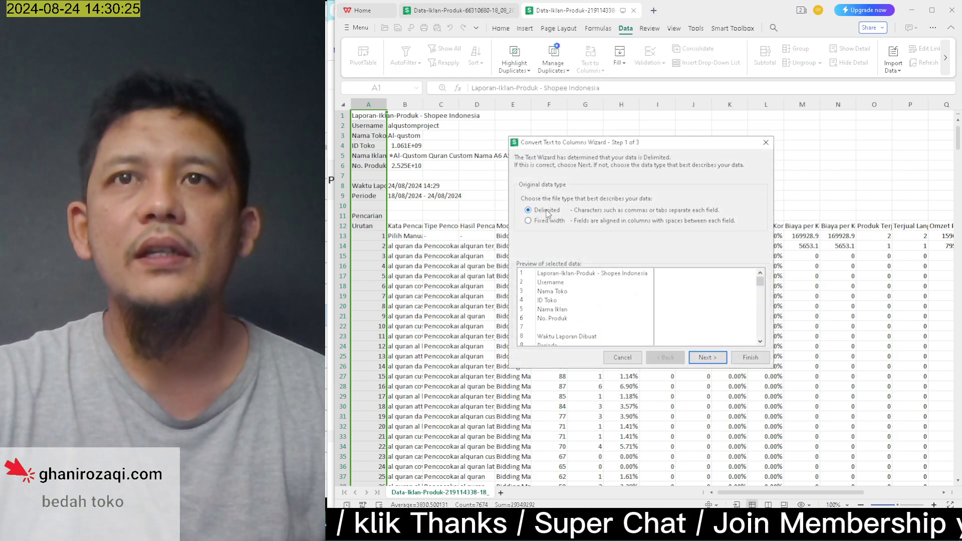
pyautogui.click(701, 358)
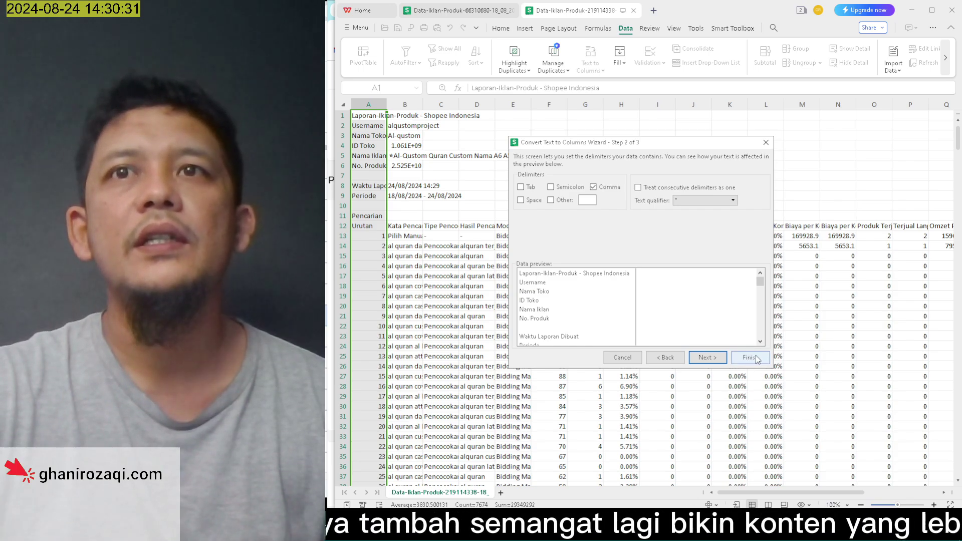
pyautogui.click(765, 142)
pyautogui.click(452, 196)
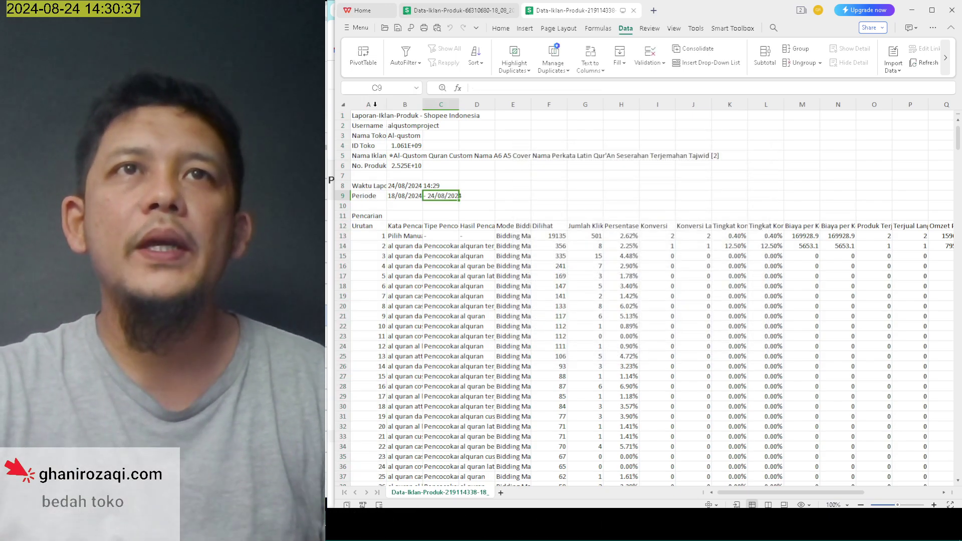
# Step: Select the entire columns A to I of the downloaded report
pyautogui.moveTo(368, 104); pyautogui.dragTo(688, 110)
pyautogui.click(657, 164)
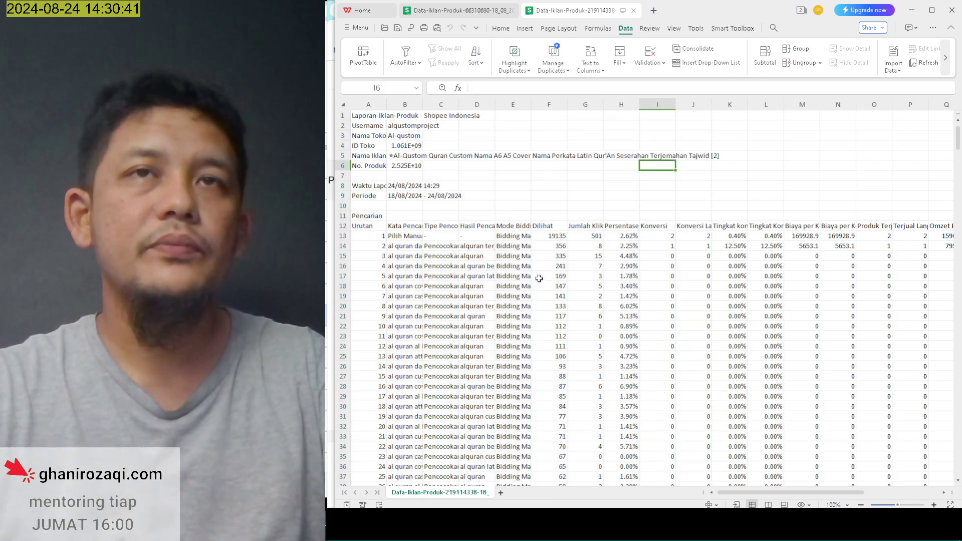
pyautogui.scroll(3, 381, 103)
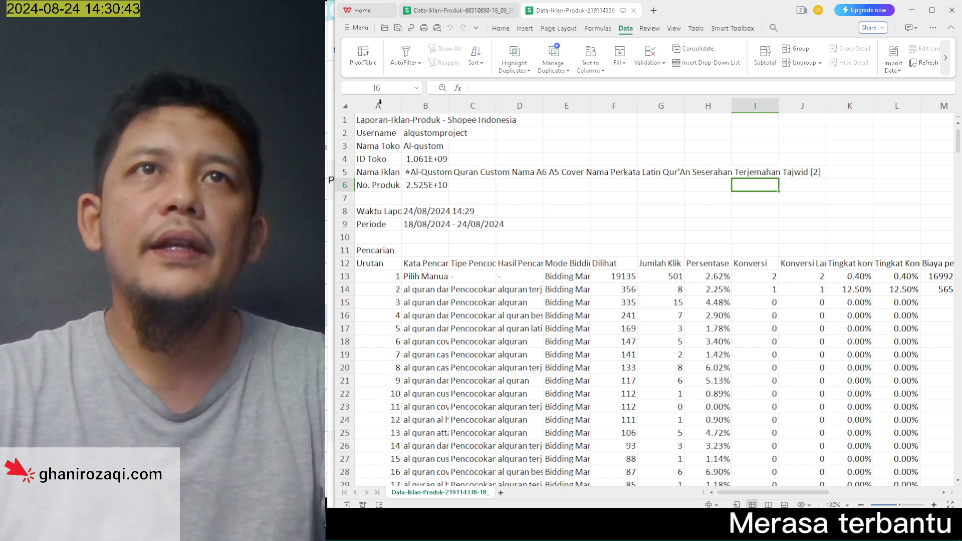
pyautogui.moveTo(376, 98); pyautogui.dragTo(767, 103)
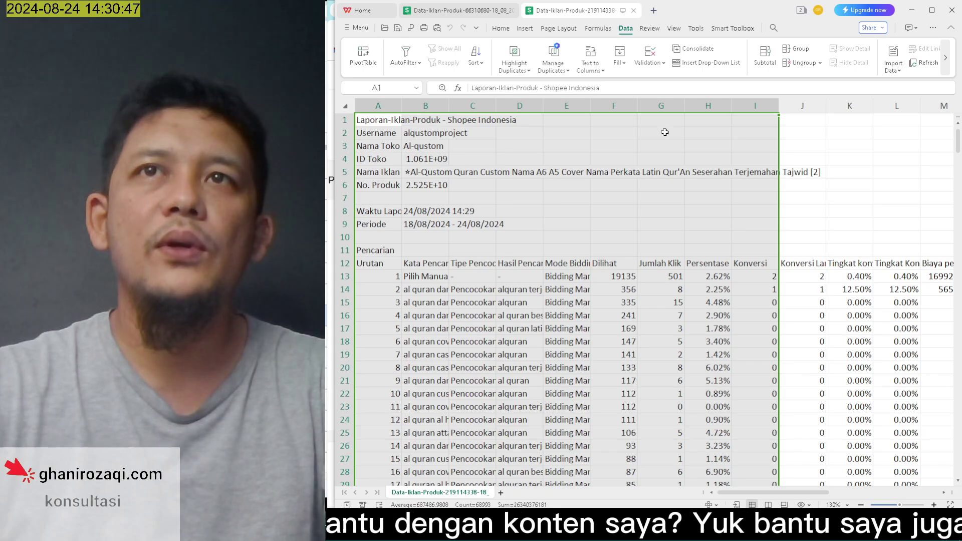